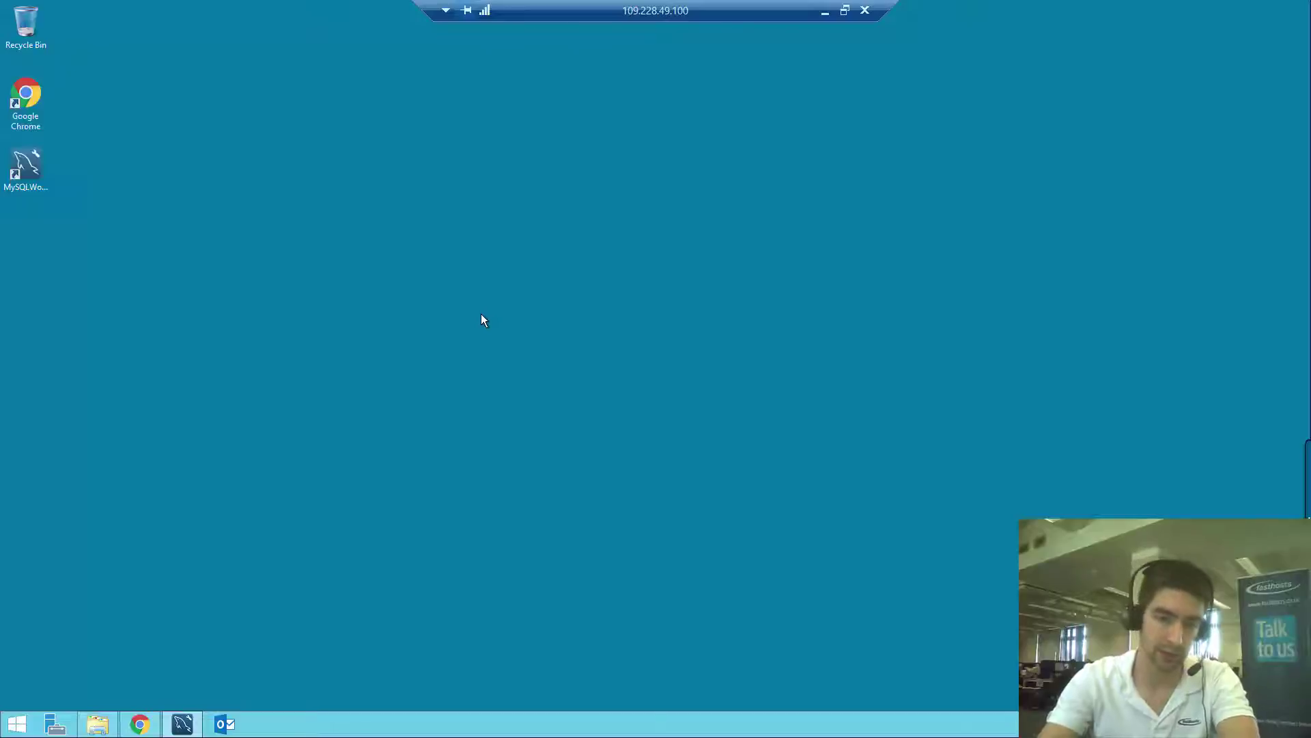
Launch Outlook, start Add Account from the FILE page, then cancel it to return to the inbox
left_click(225, 724)
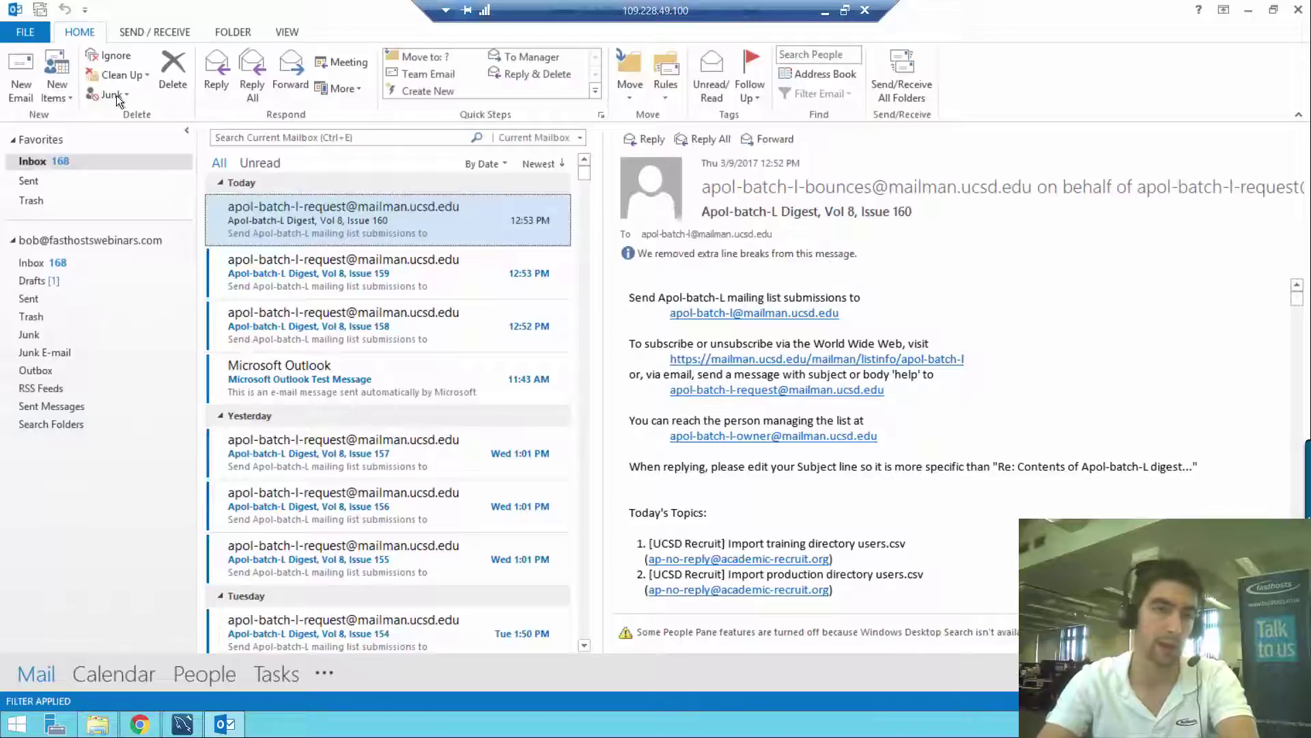
left_click(30, 30)
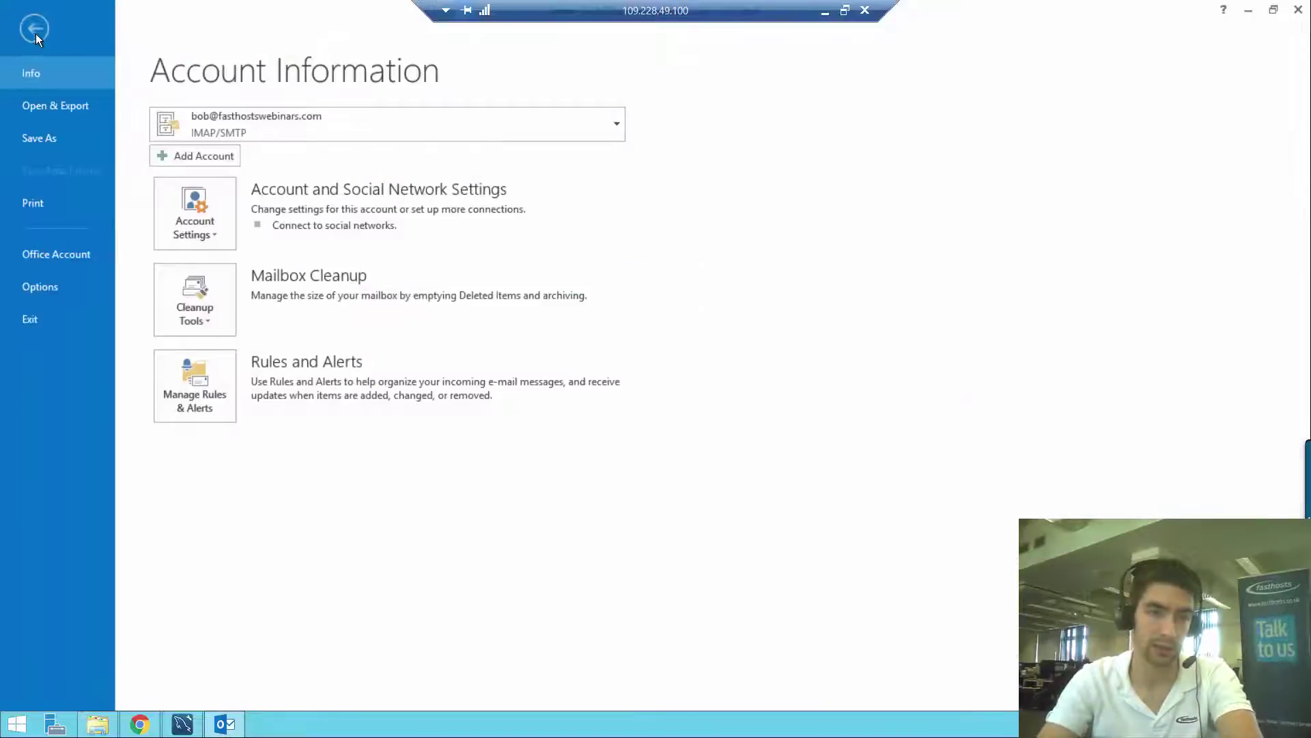
left_click(221, 155)
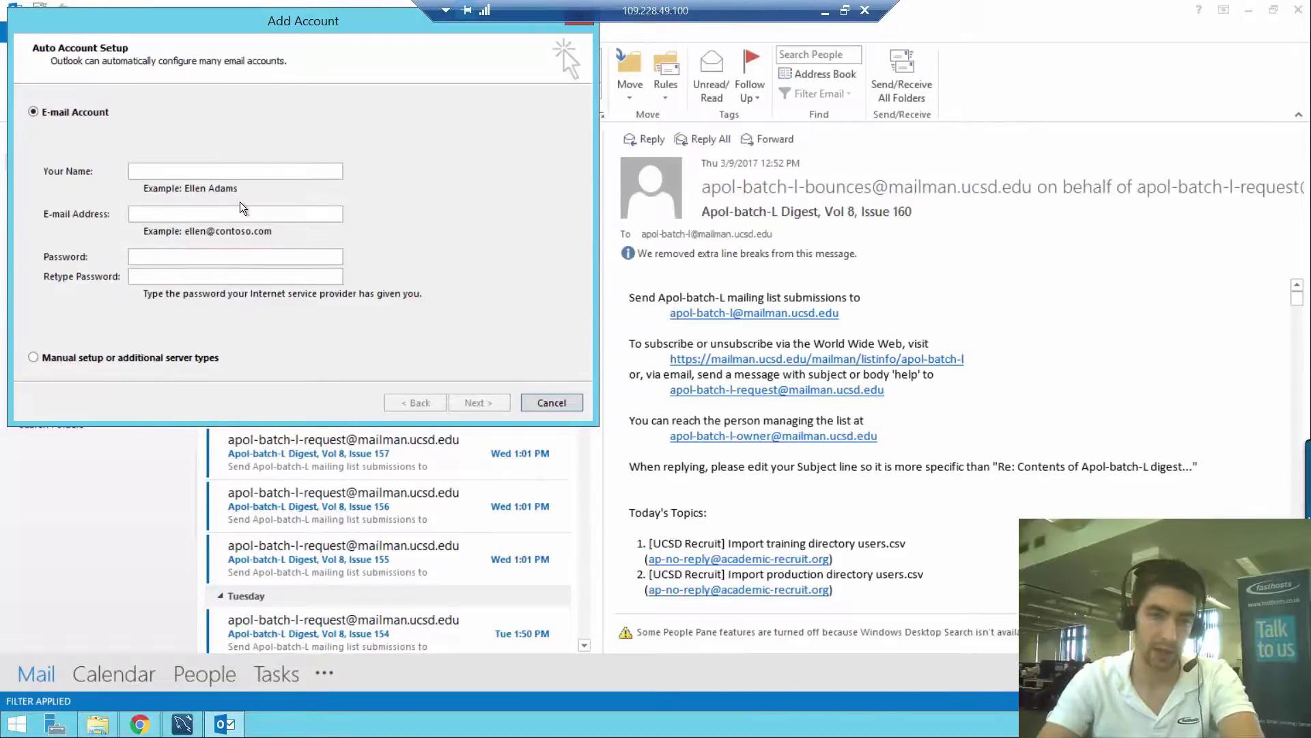
left_click_drag(196, 26, 382, 152)
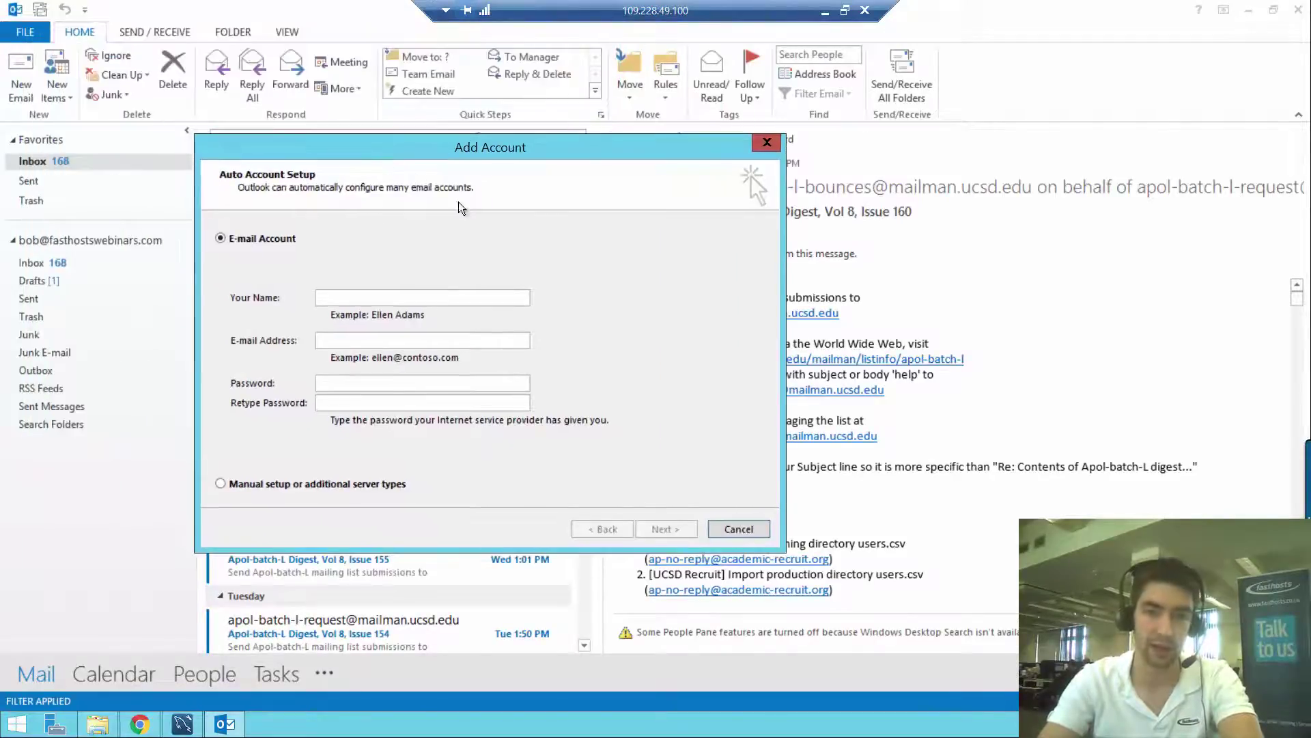
left_click(724, 528)
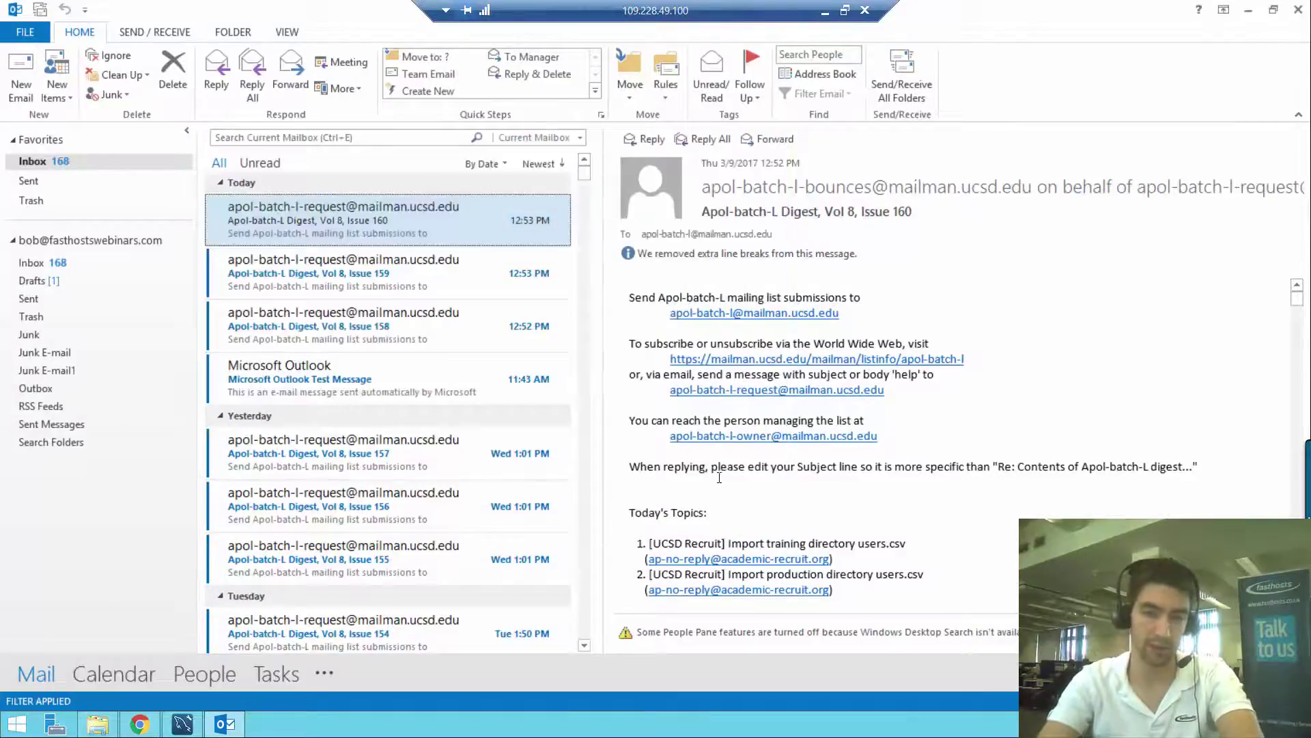
Close Outlook and bring up the Start screen search
left_click(1300, 12)
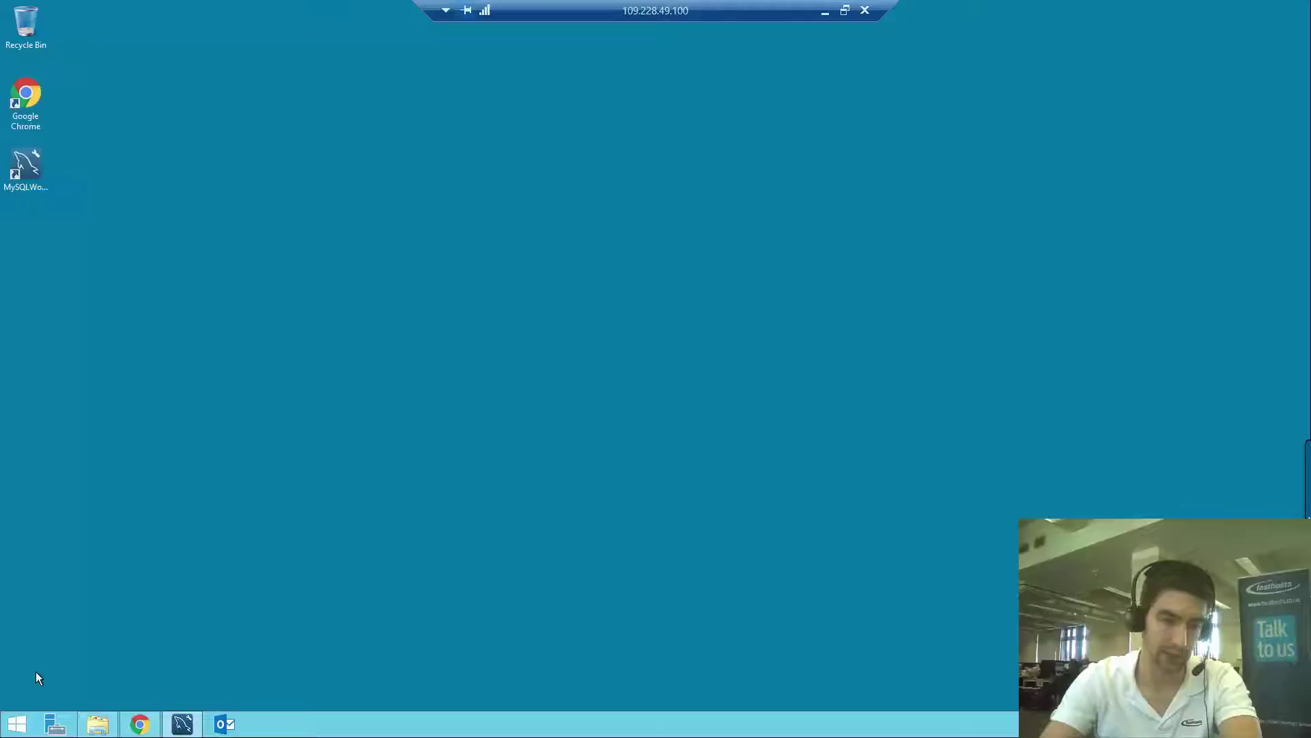
left_click(17, 724)
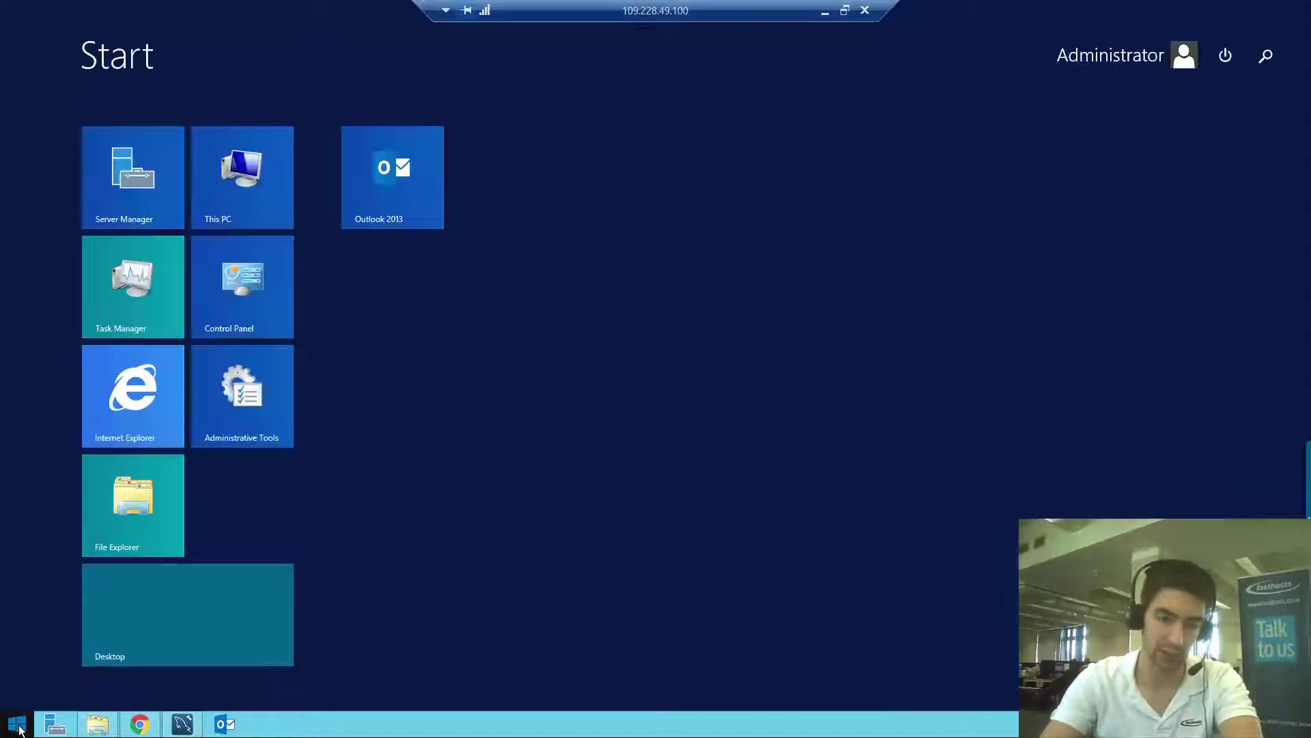
left_click(1261, 63)
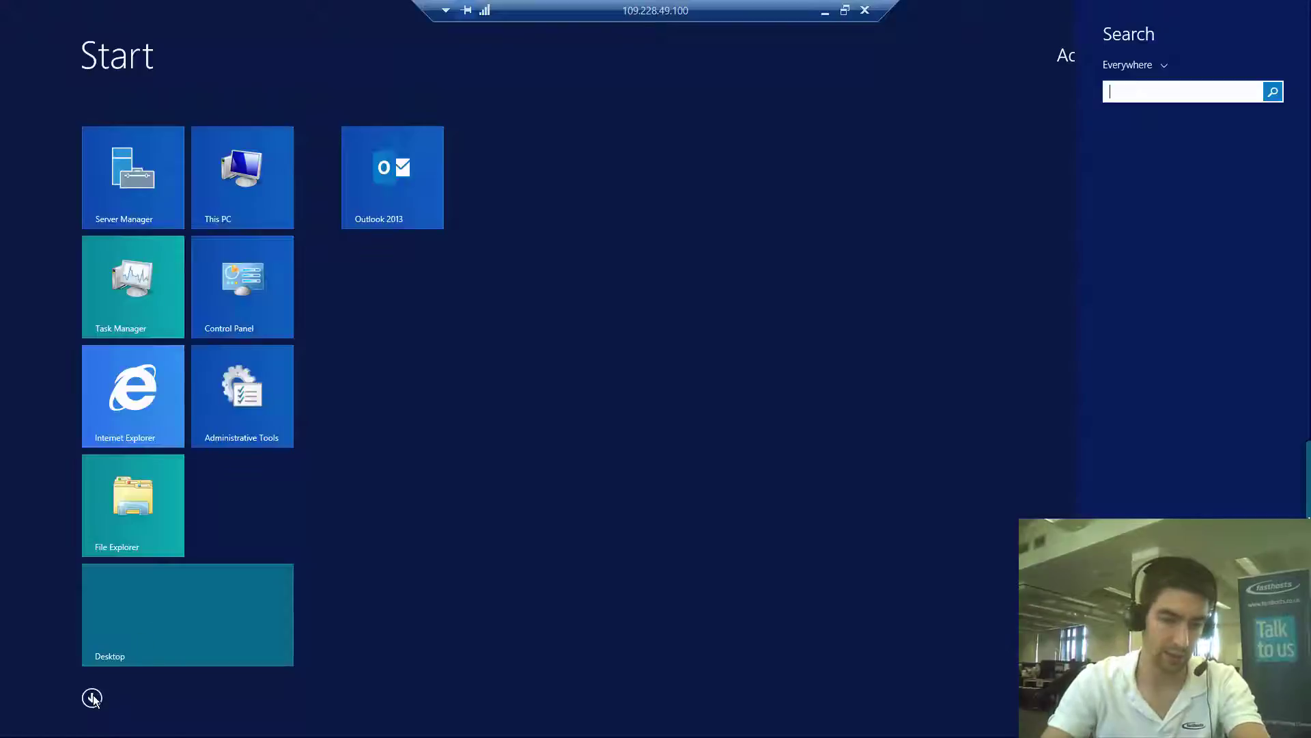
left_click(150, 643)
left_click(150, 644)
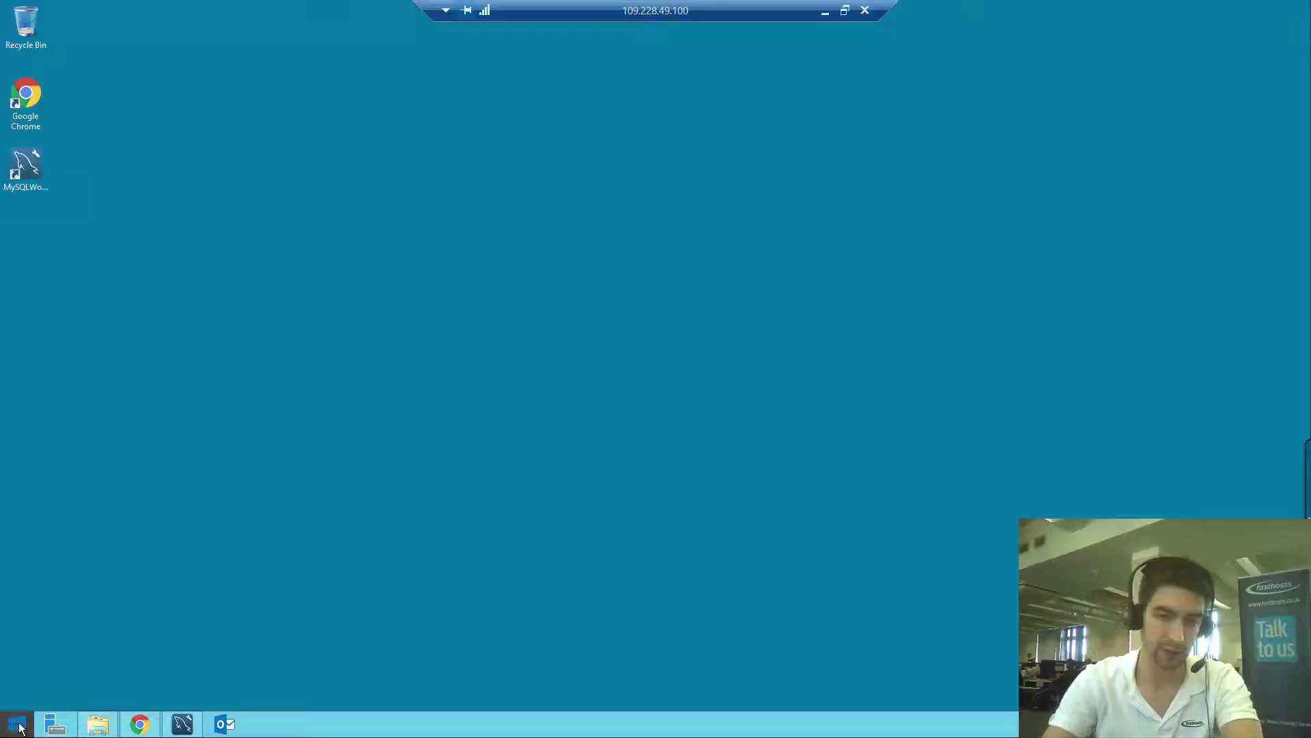
left_click(17, 724)
left_click(1284, 59)
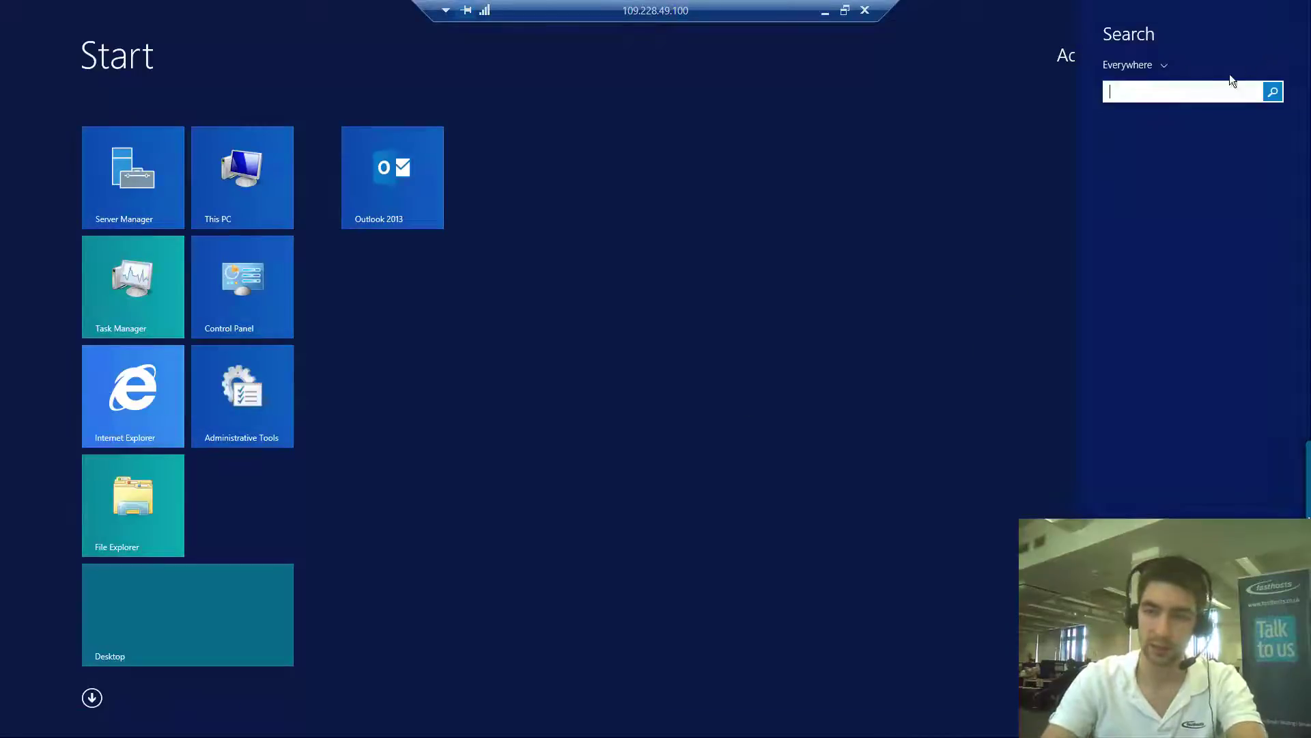
Search 'contr', open Control Panel and view its items as small icons
type("contr")
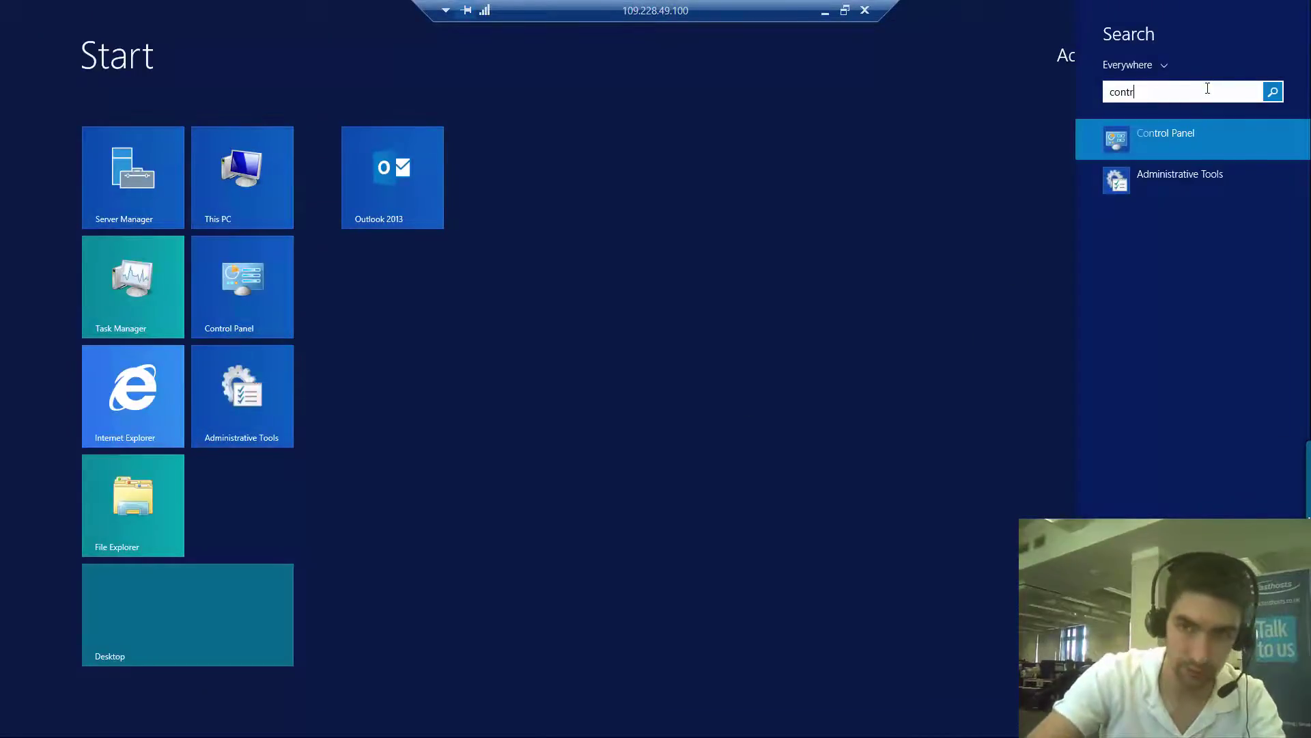
left_click(1164, 135)
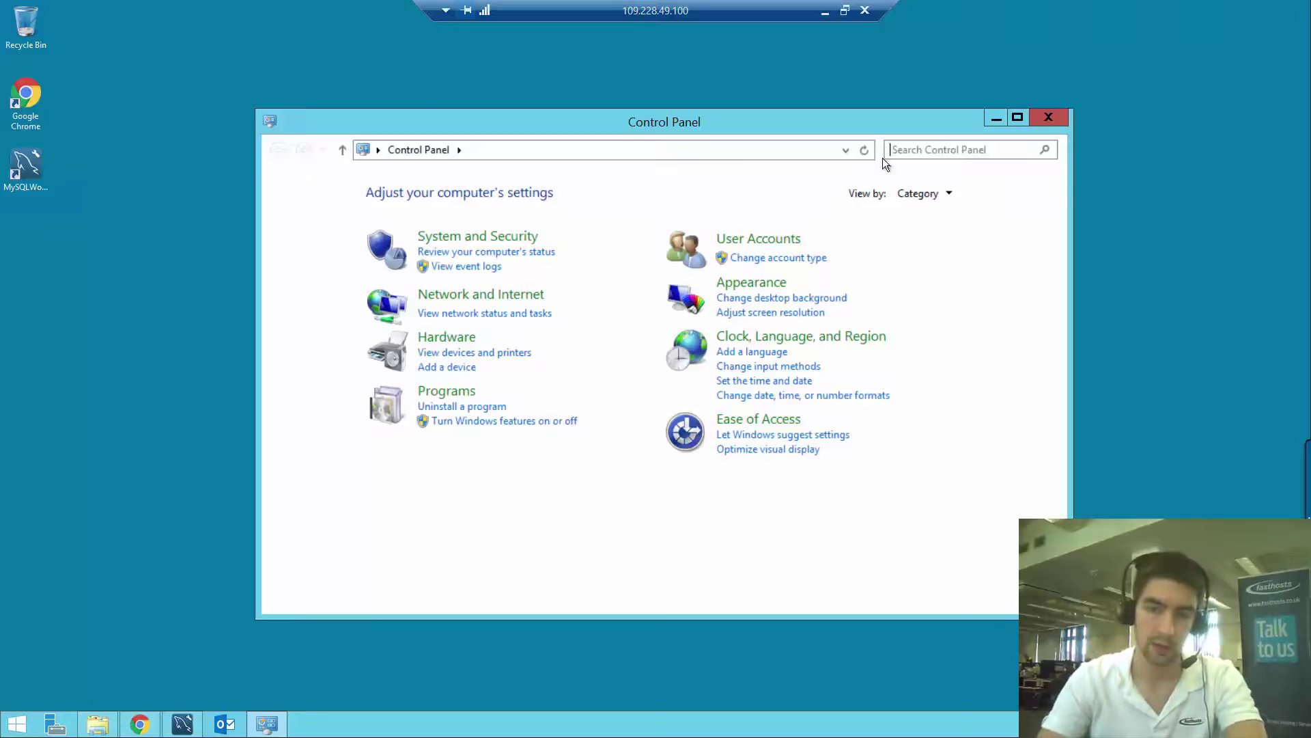
left_click(915, 194)
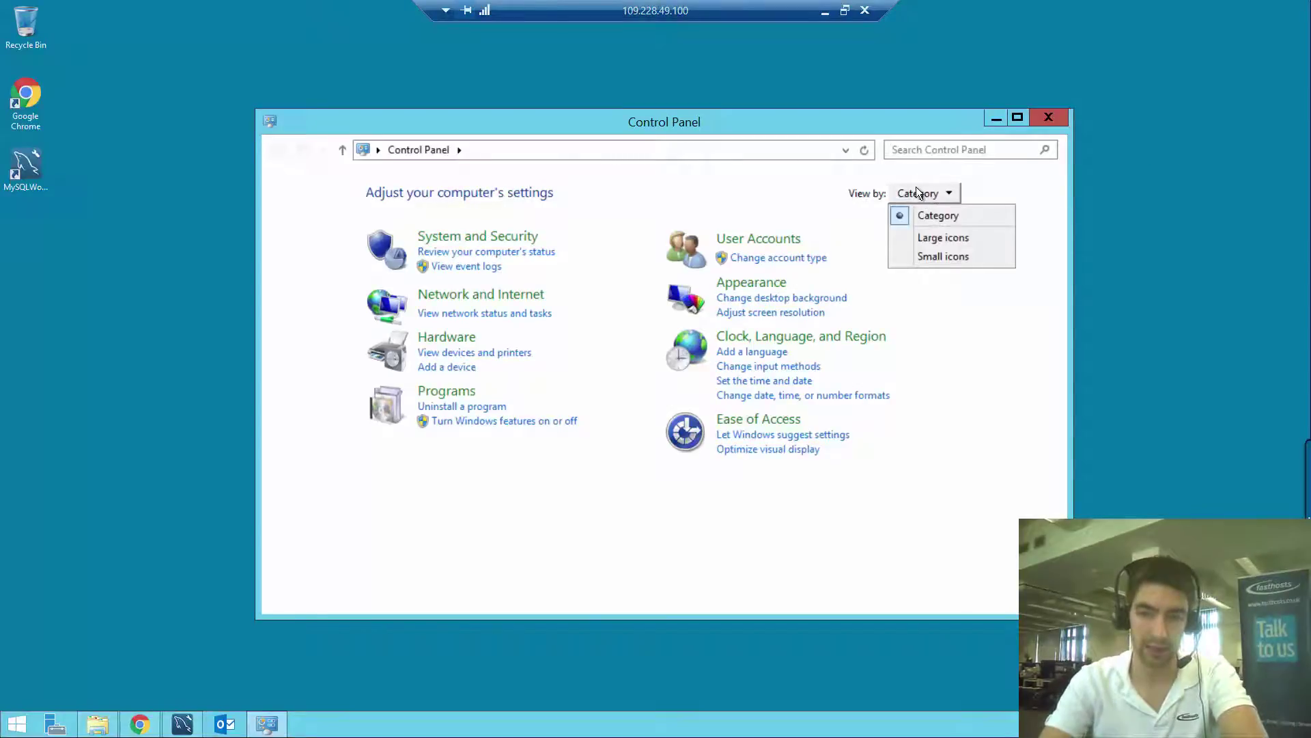
left_click(937, 255)
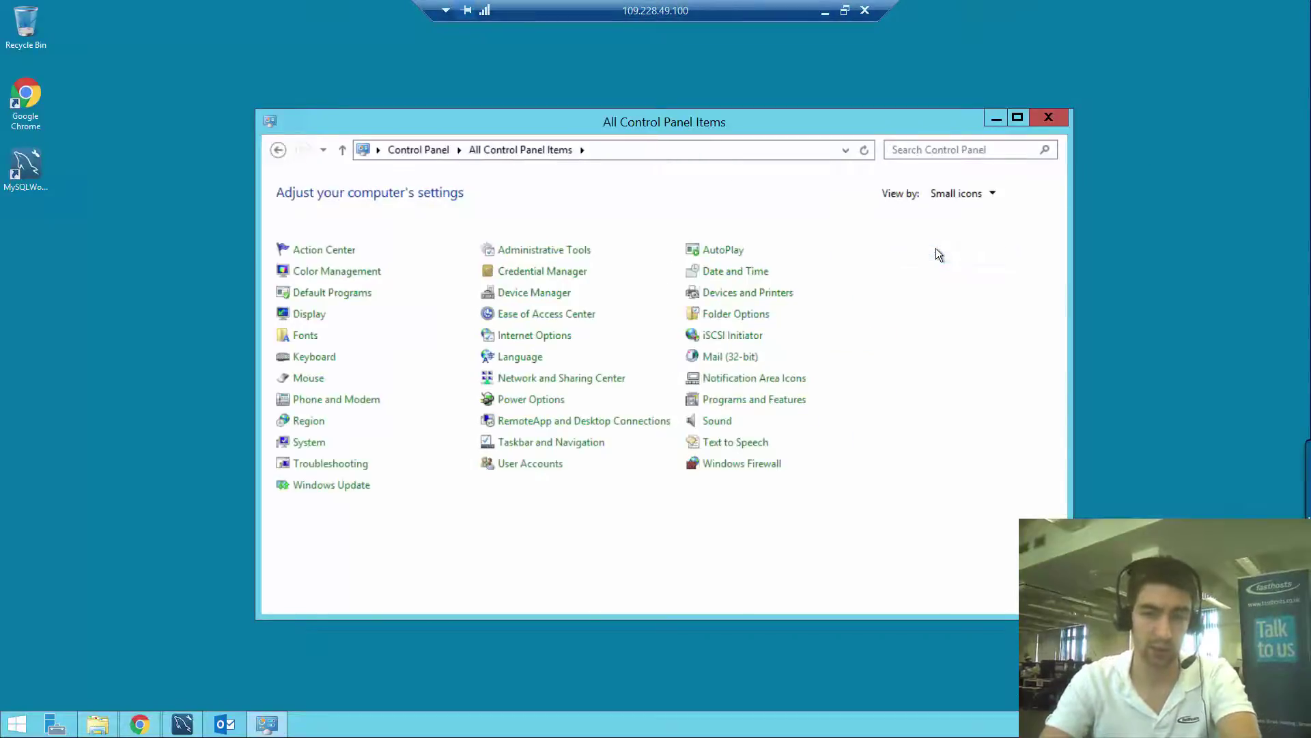
In Mail (32-bit) profiles, select 'Prompt for a profile to be used' and apply it
left_click(737, 364)
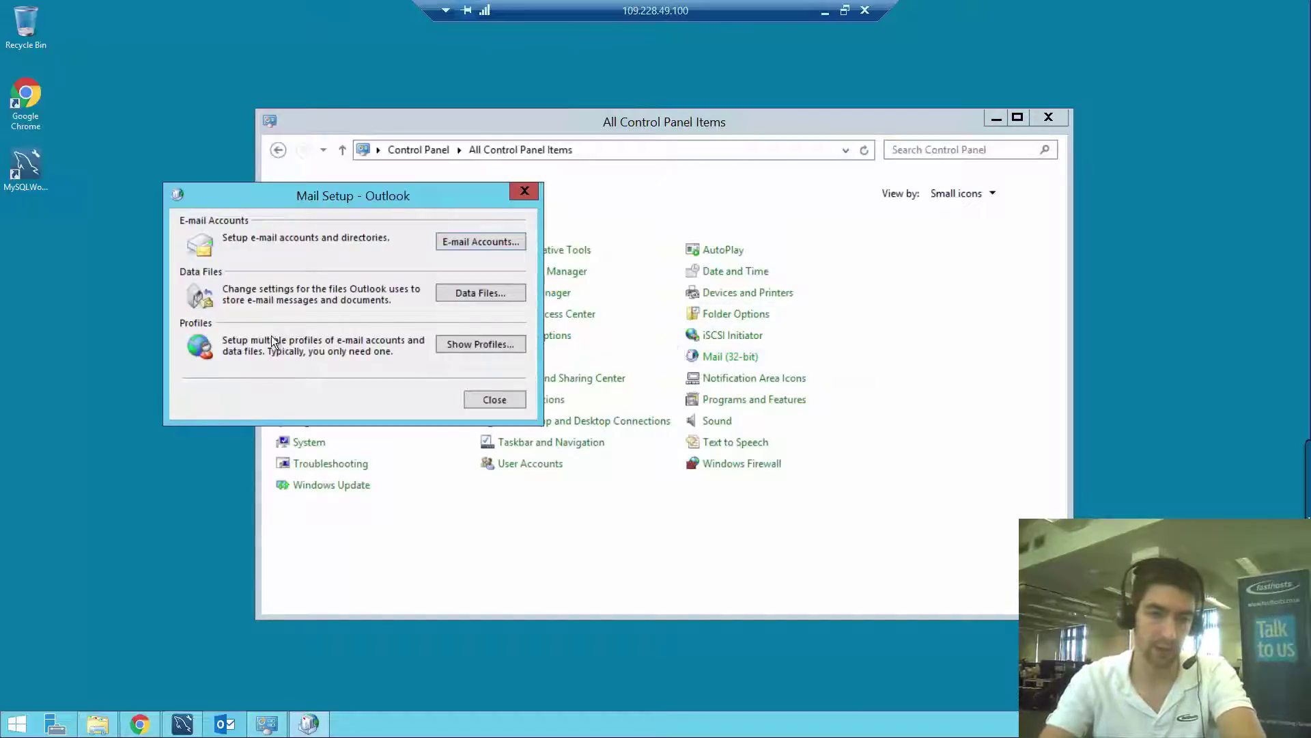
left_click(458, 345)
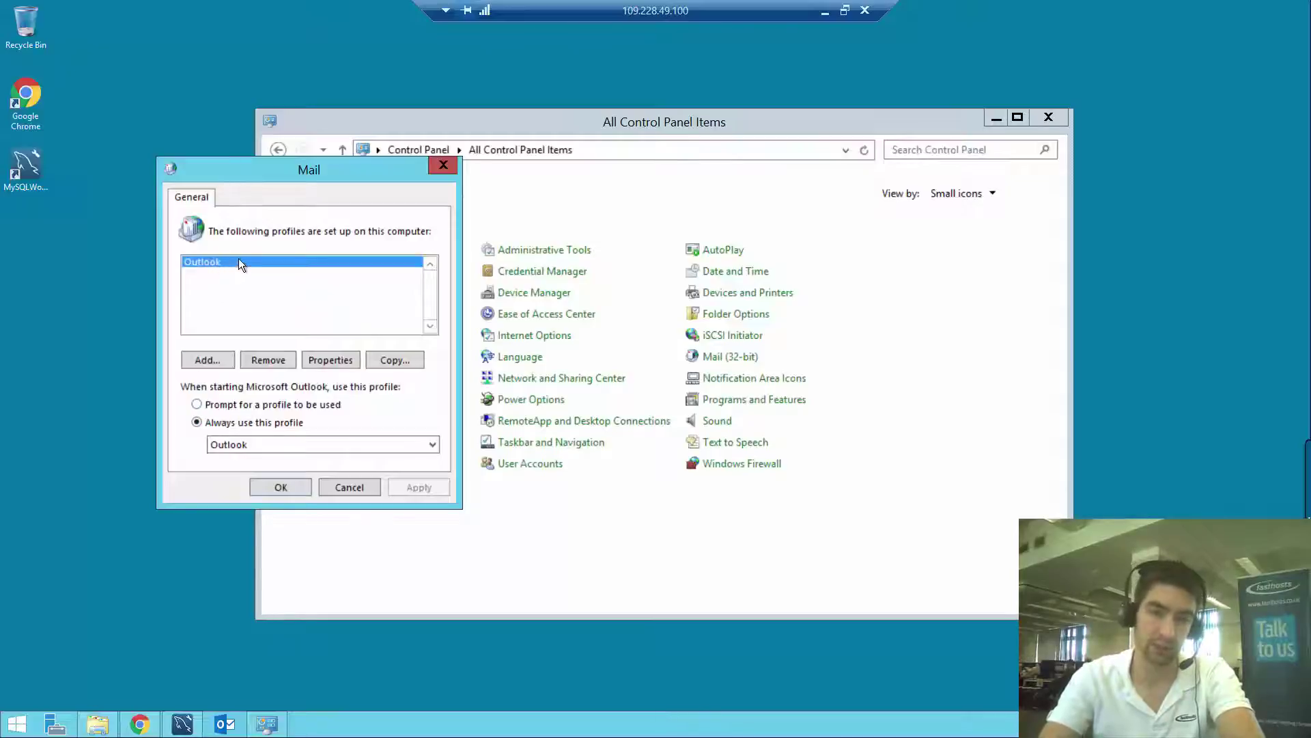
left_click(261, 405)
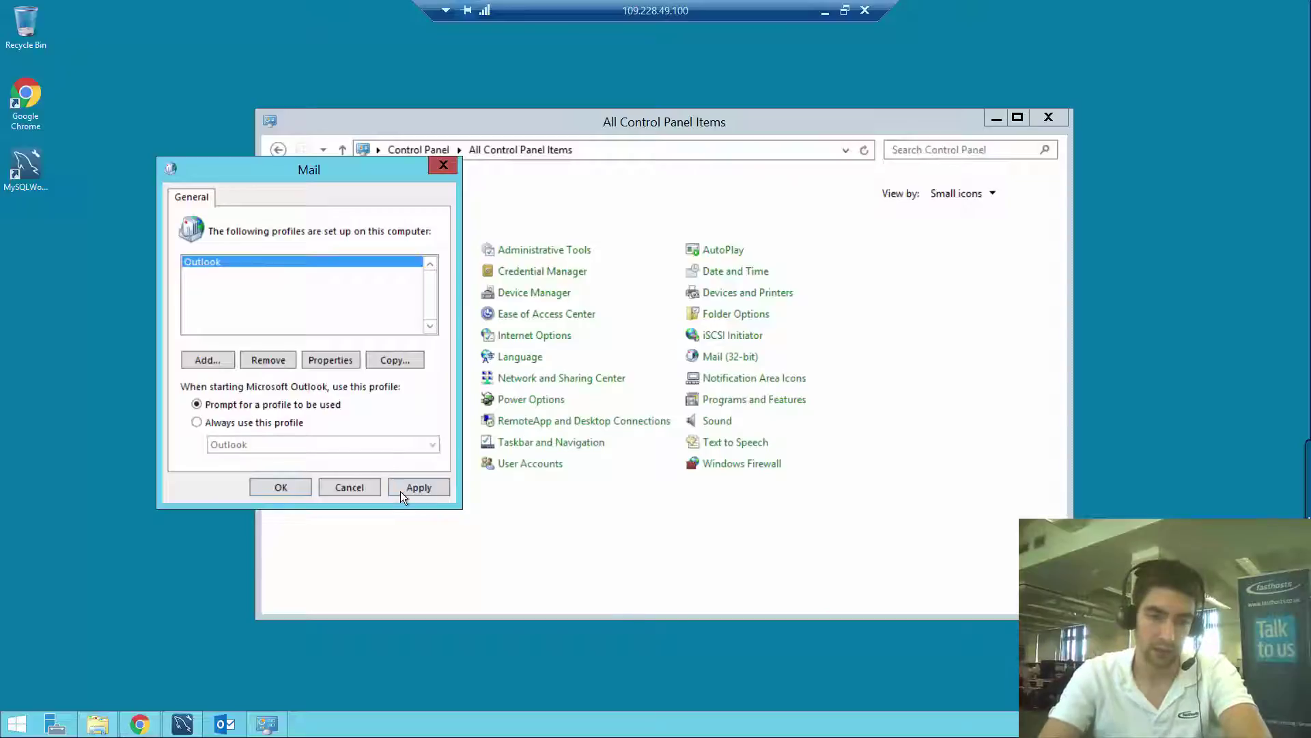
left_click(427, 487)
left_click(279, 490)
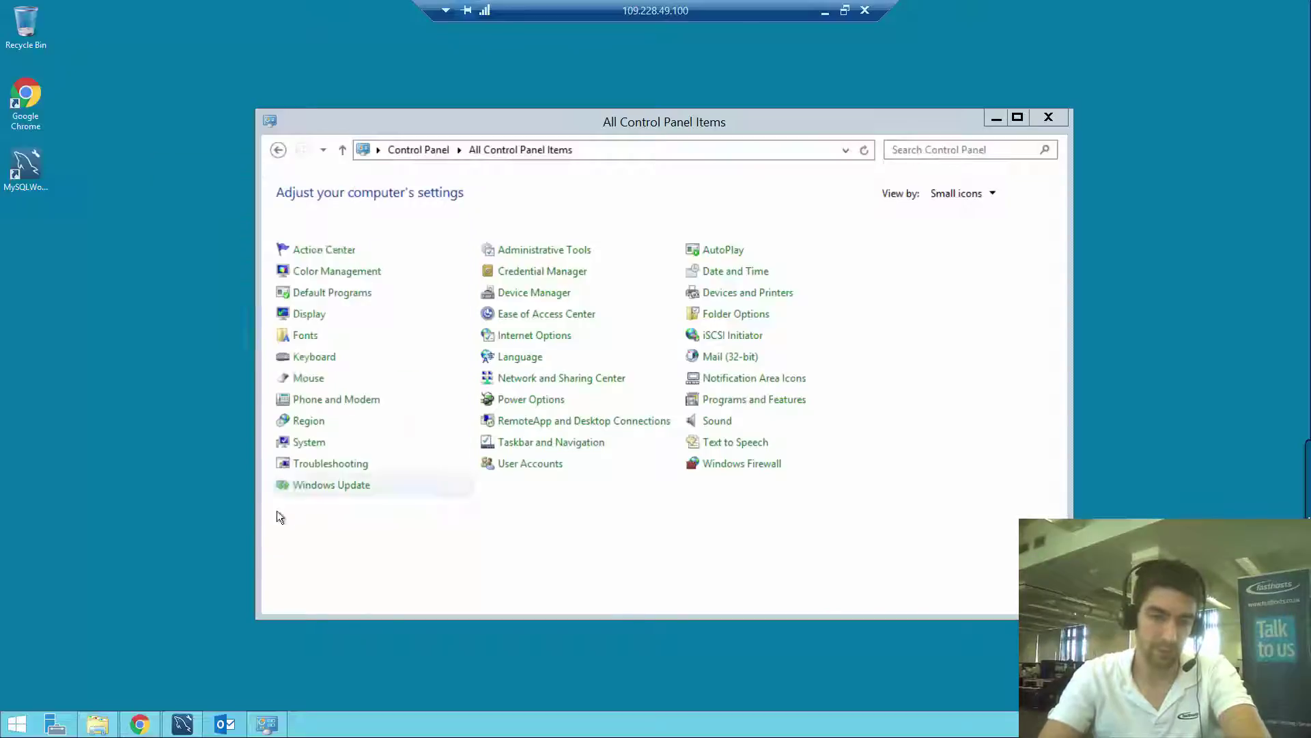
Start Outlook, close Control Panel, and create a new profile named for the user's mailbox
left_click(222, 723)
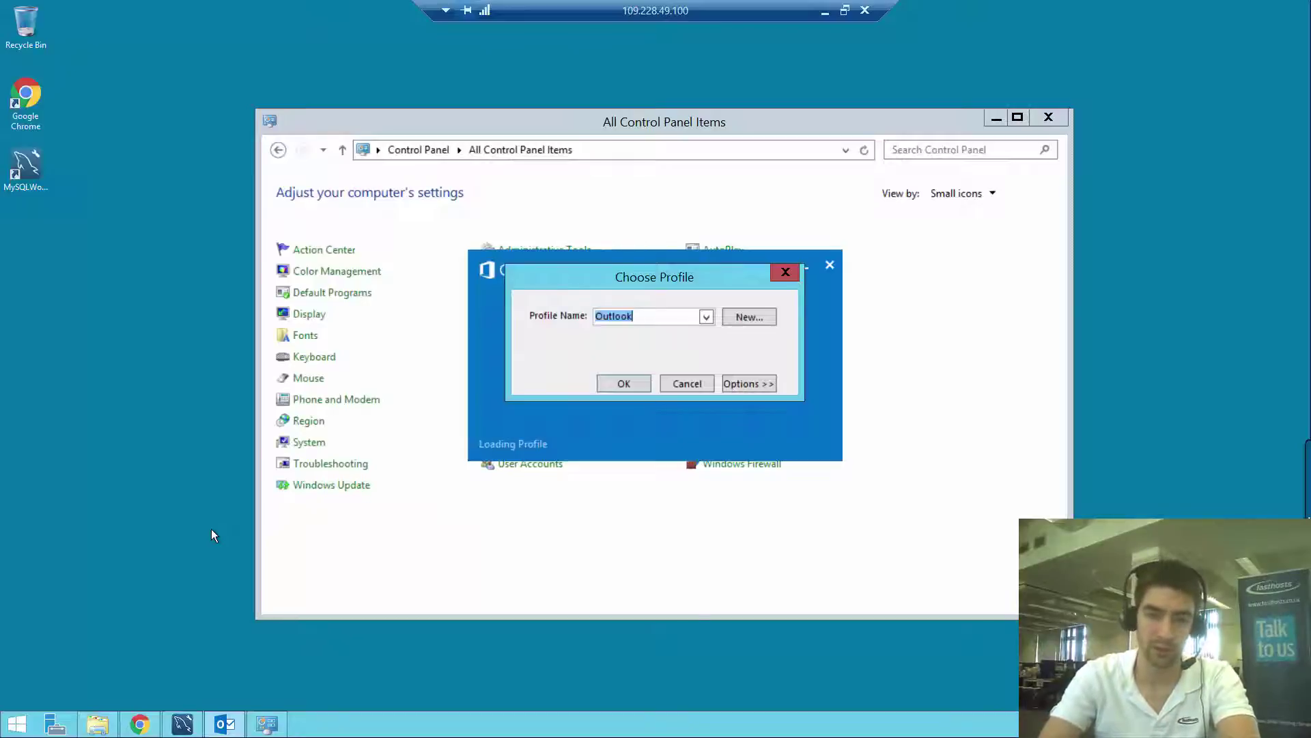
left_click(1052, 119)
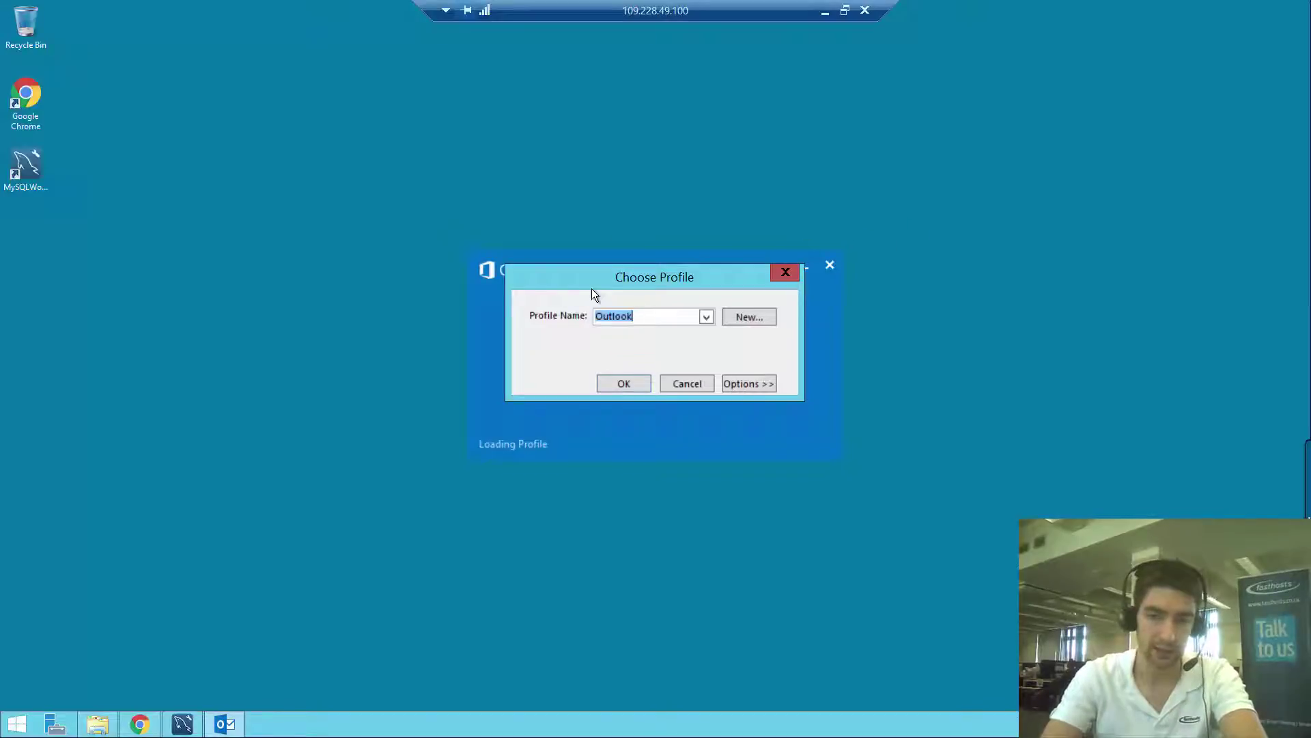
left_click(744, 318)
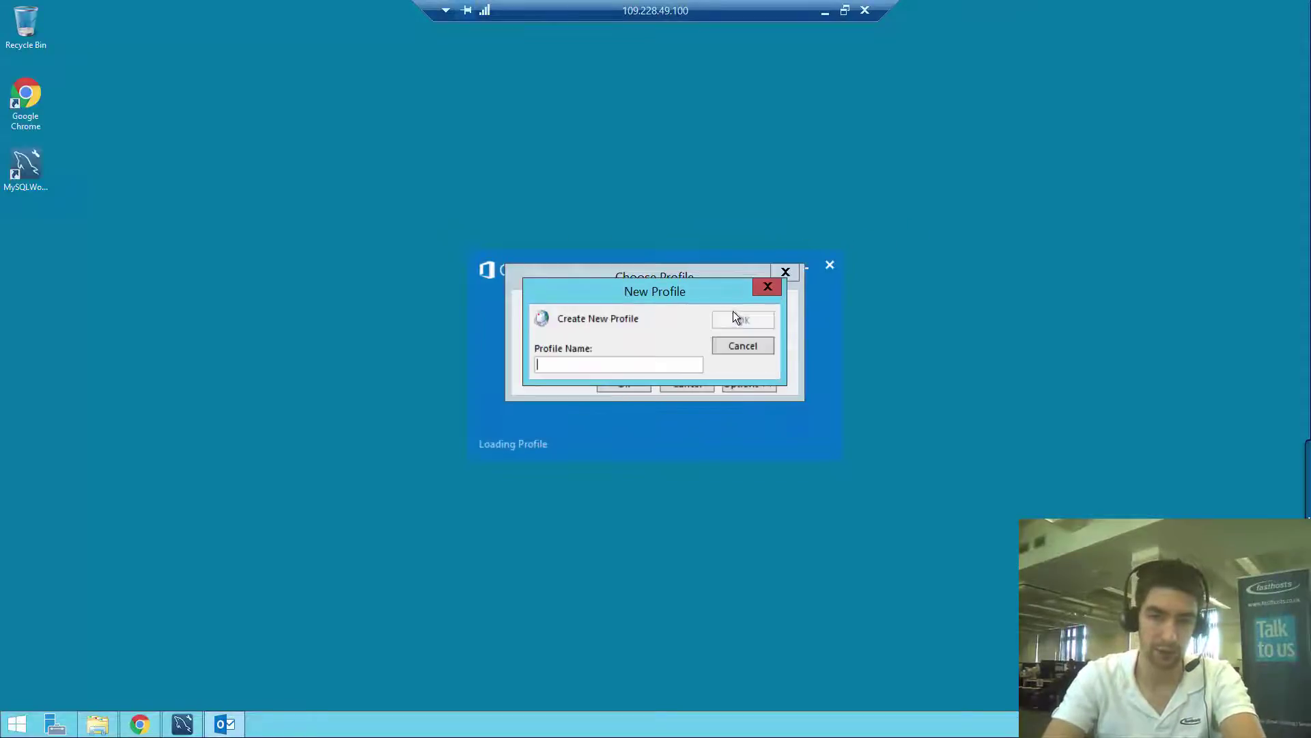
type("Wi")
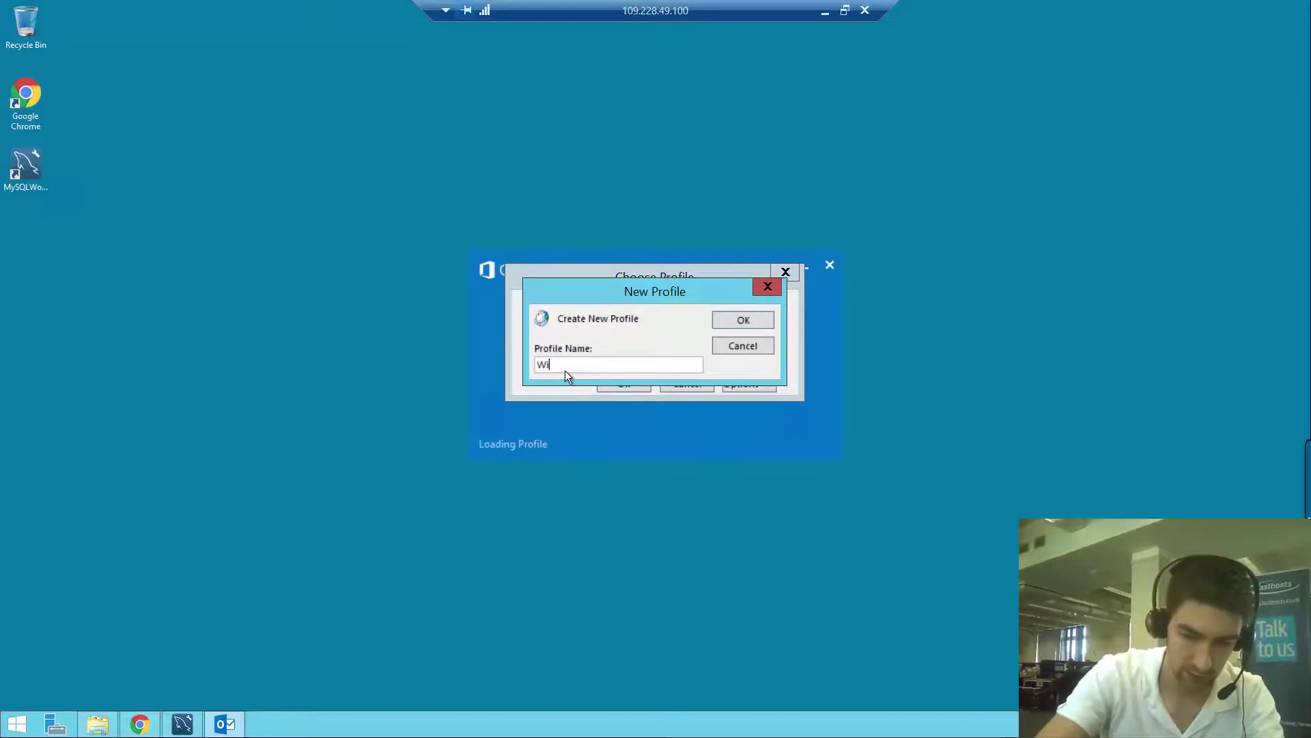
type("lls mail")
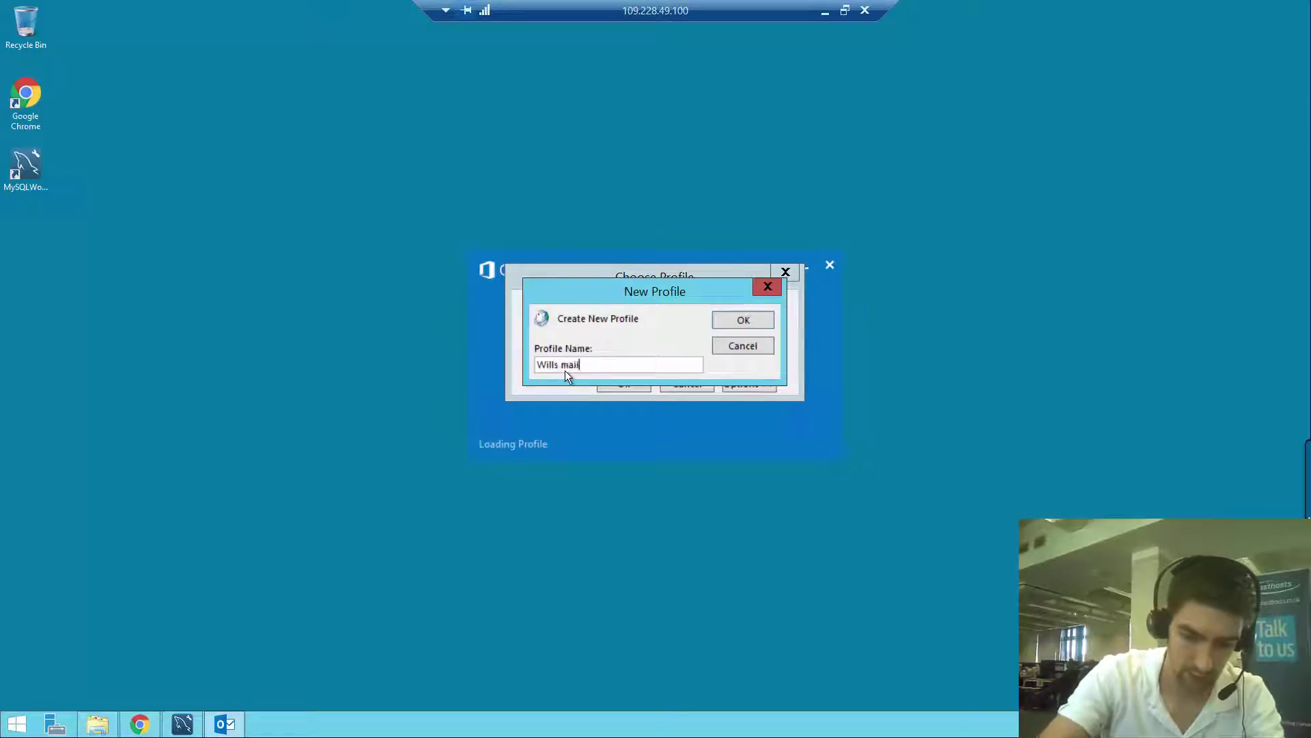
type("box")
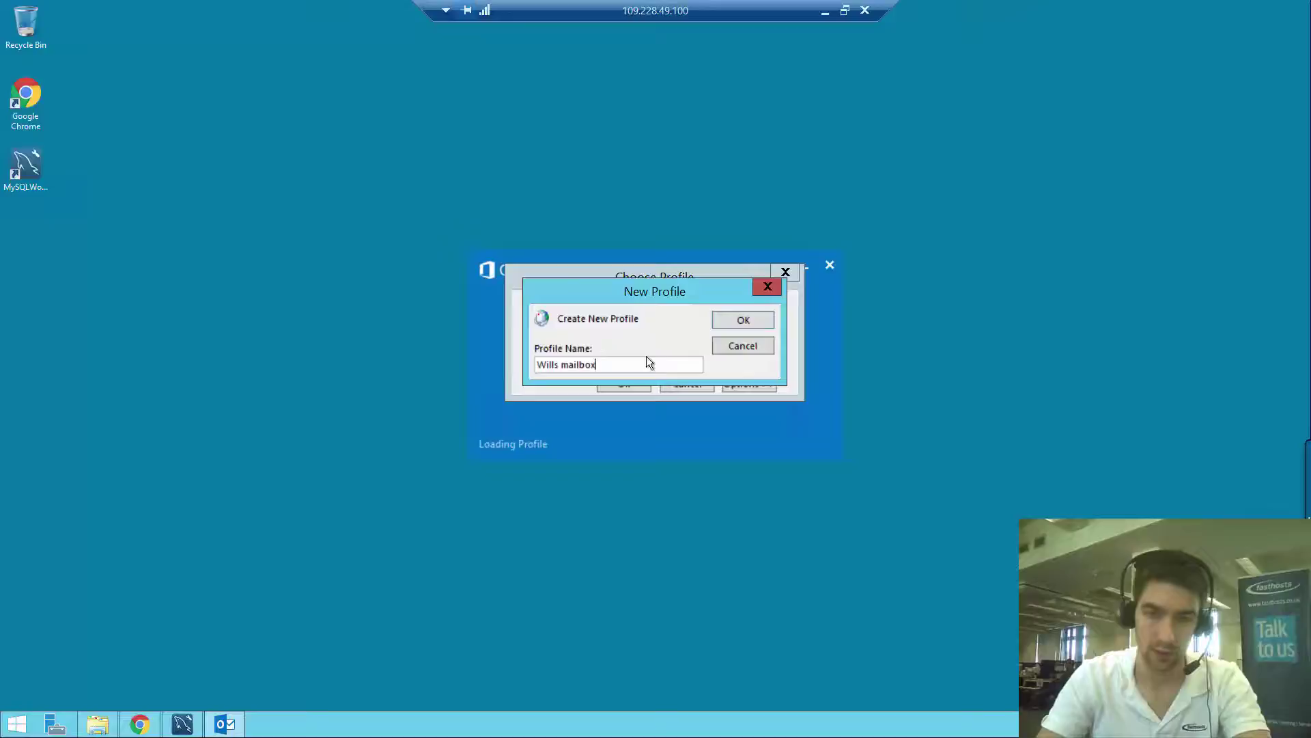
left_click(743, 321)
Choose manual setup with a POP or IMAP account type
left_click_drag(750, 280, 580, 119)
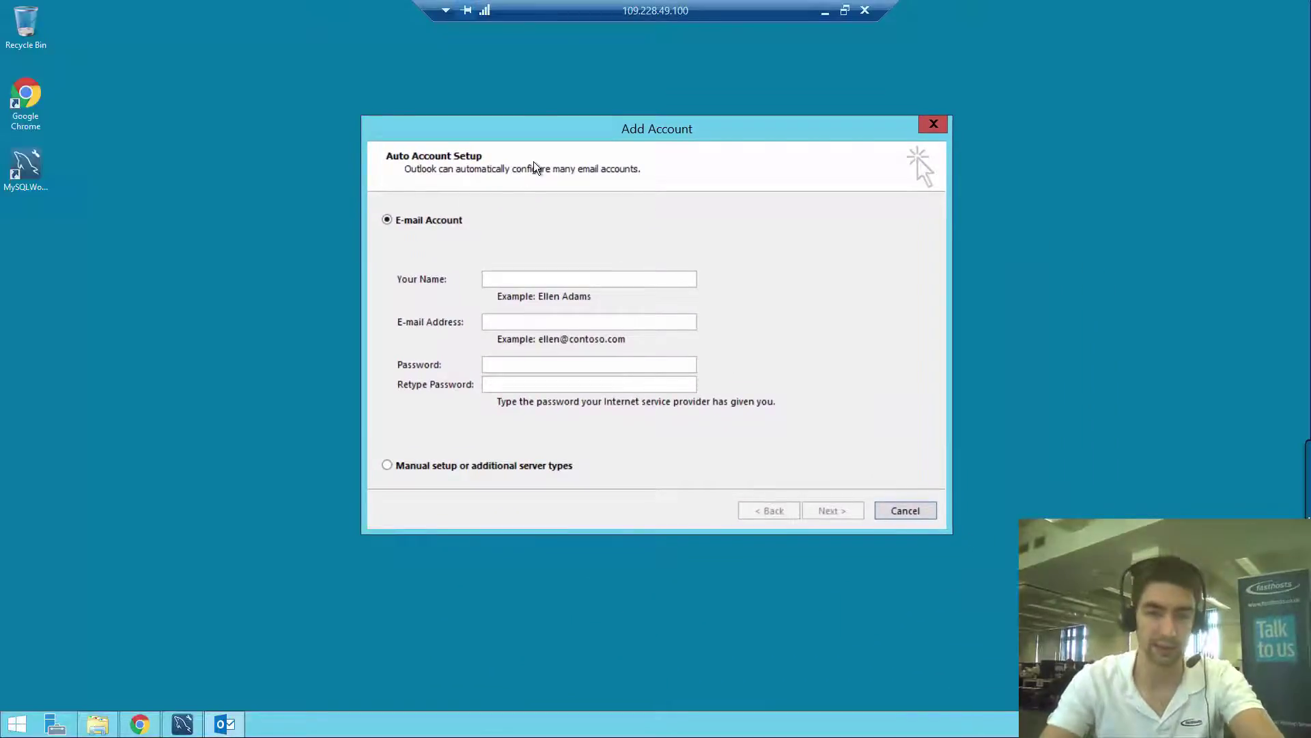
left_click(448, 469)
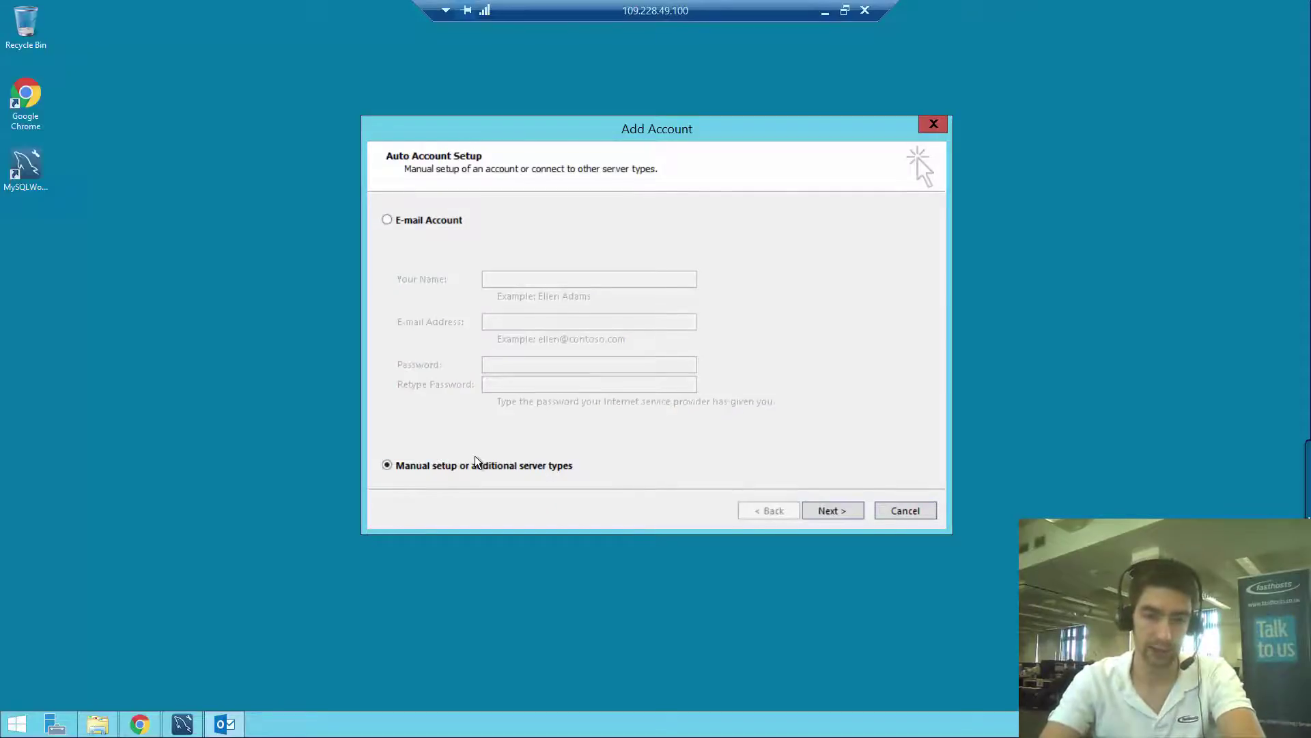
left_click(833, 511)
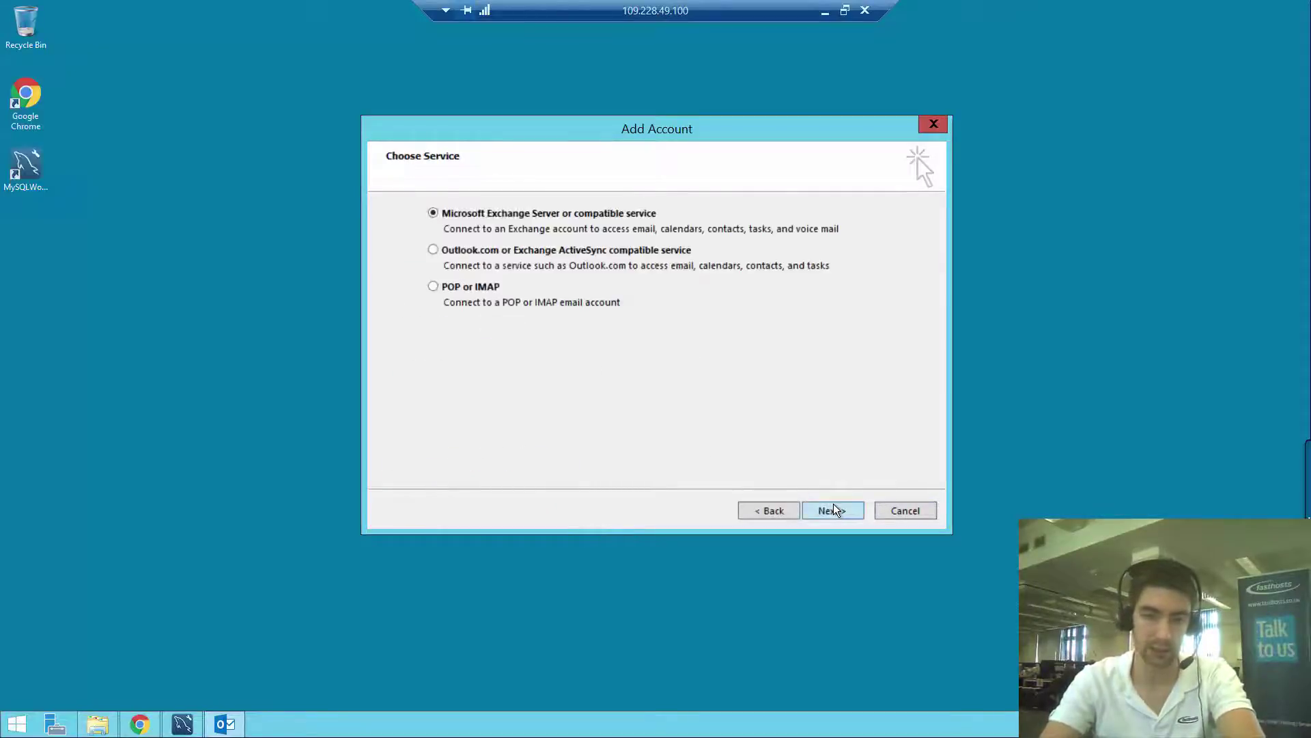
left_click(464, 291)
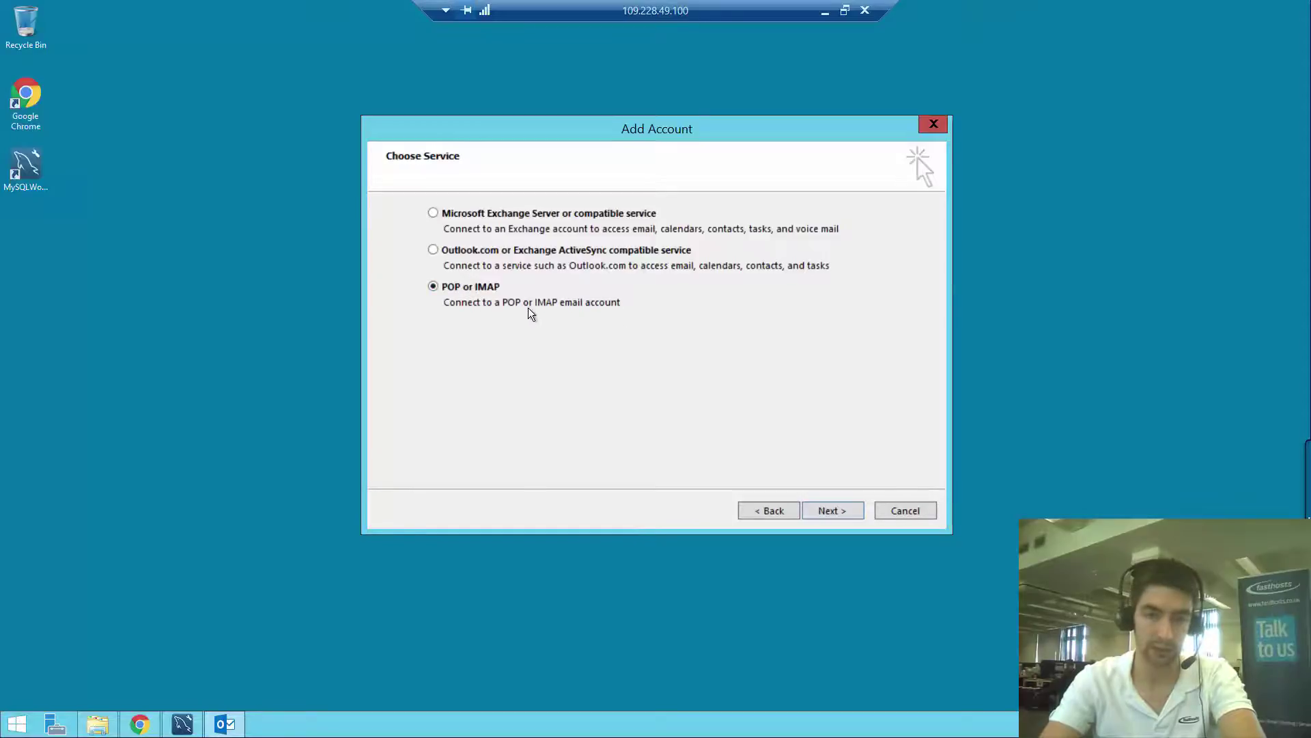
left_click(845, 514)
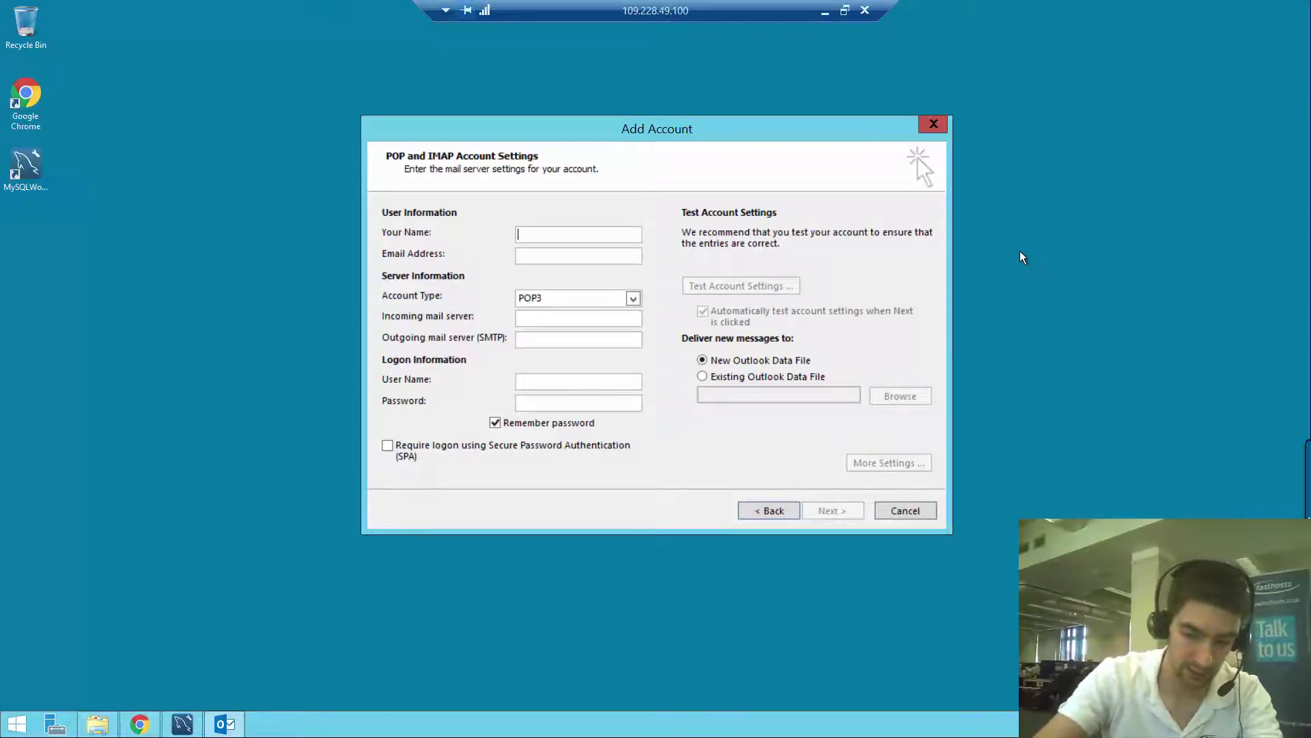
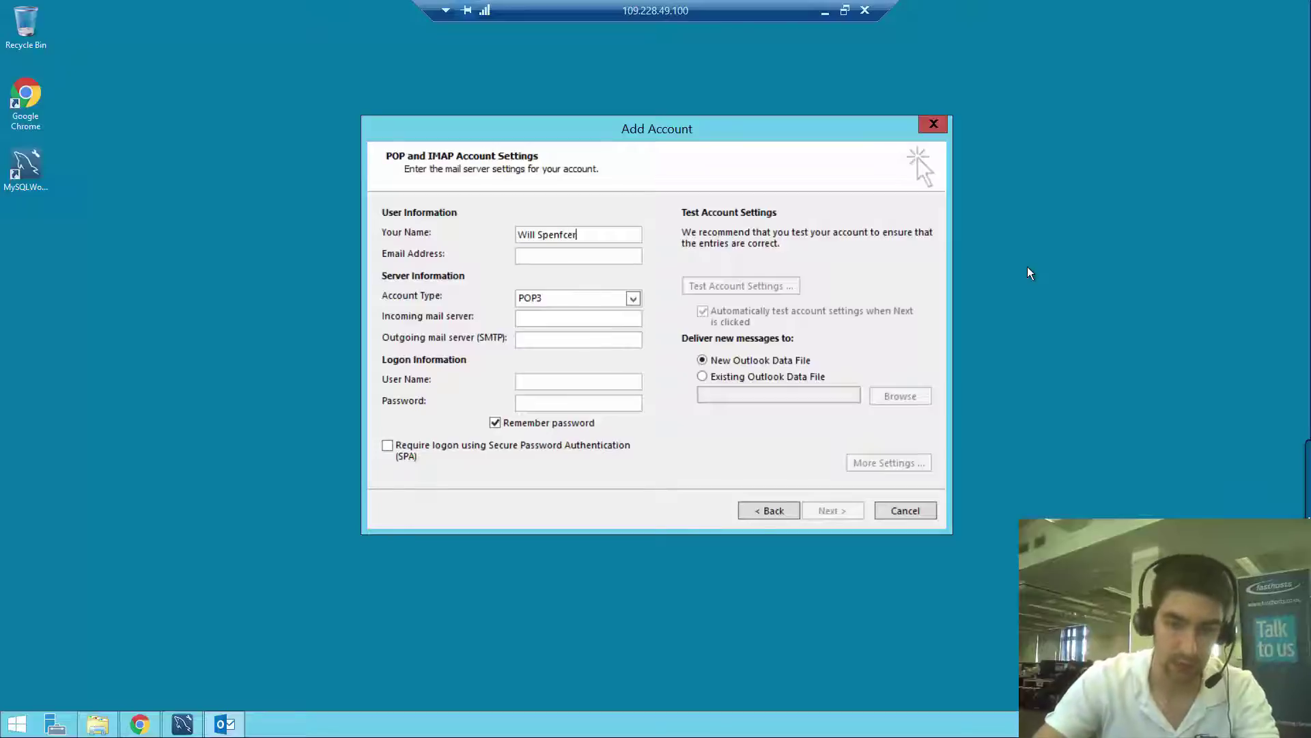
Enter the user's full name and e-mail address, and set Account Type to IMAP
key("Left")
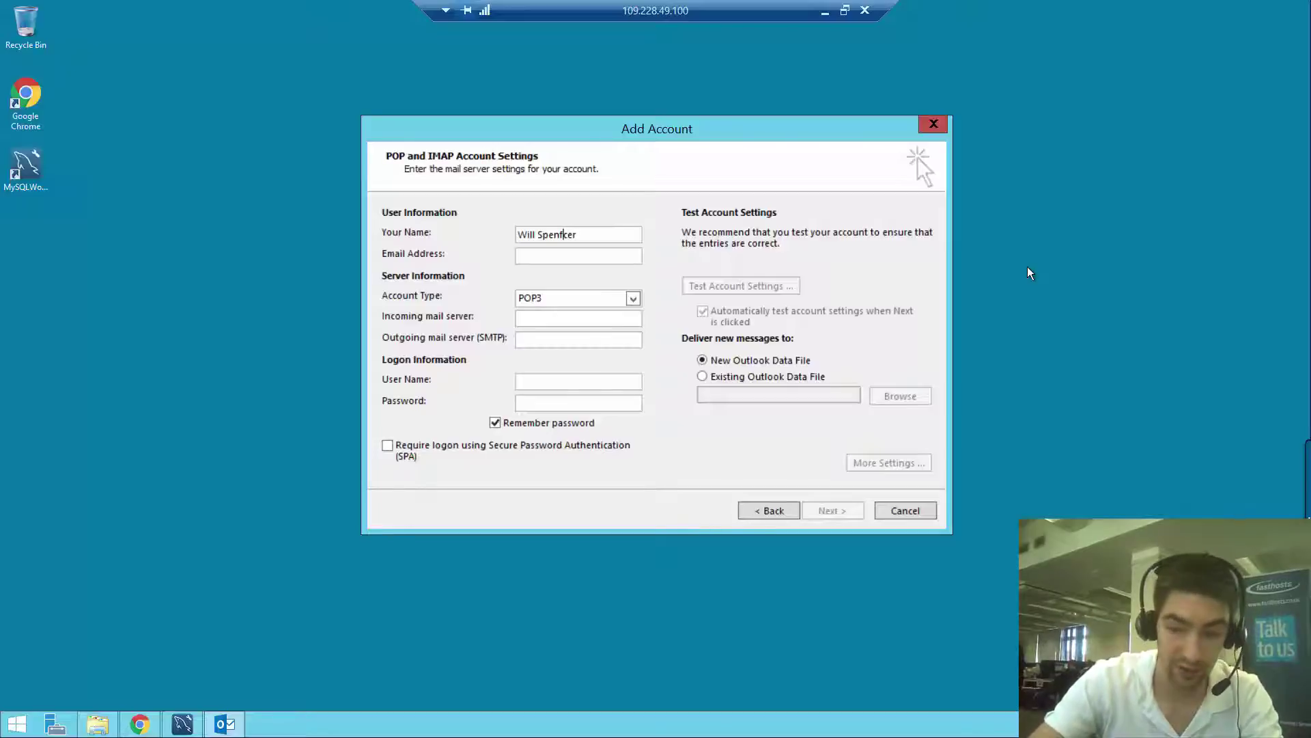
key("BackSpace")
left_click(553, 258)
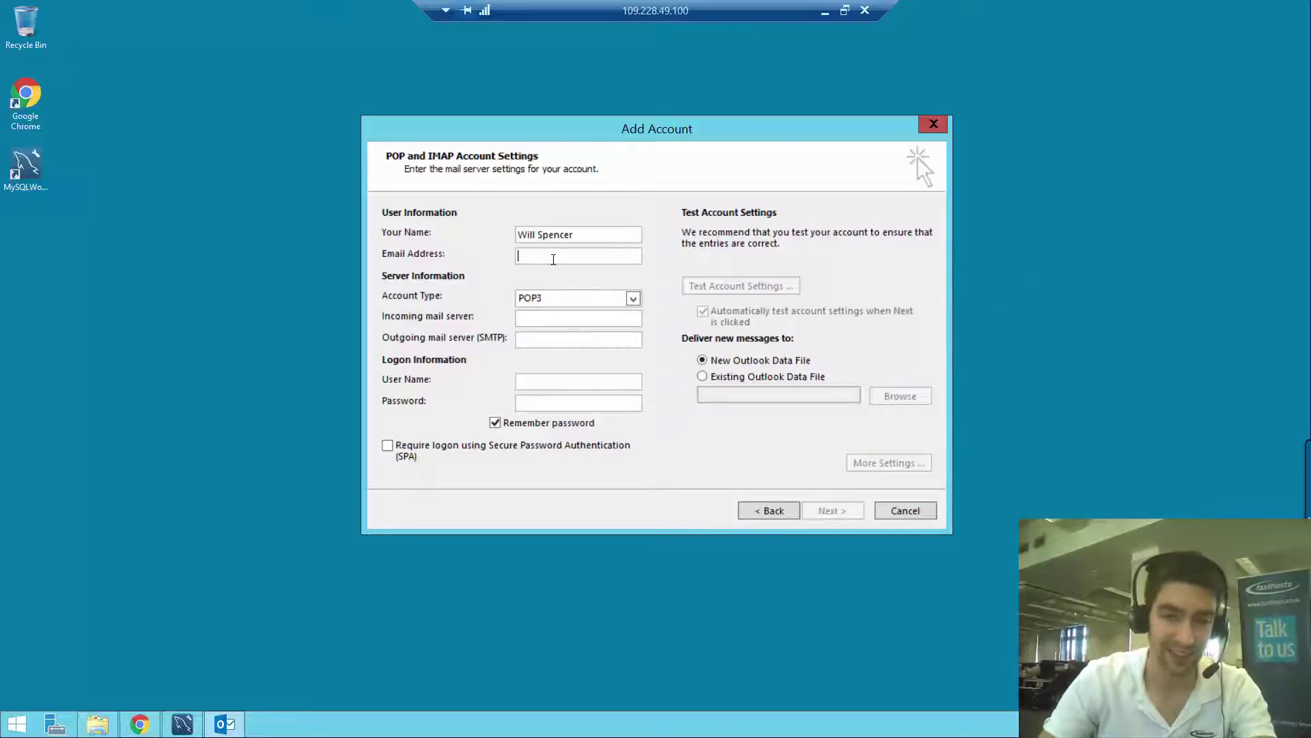
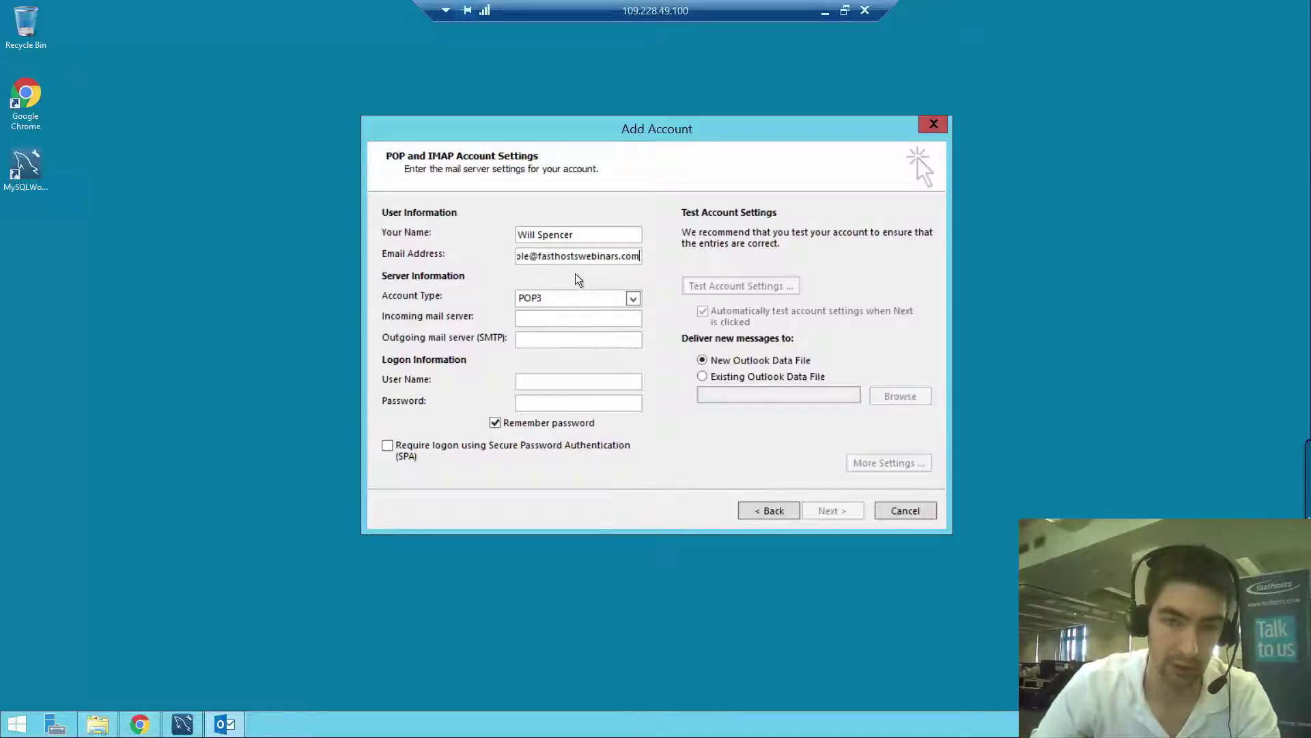
left_click_drag(559, 258, 483, 260)
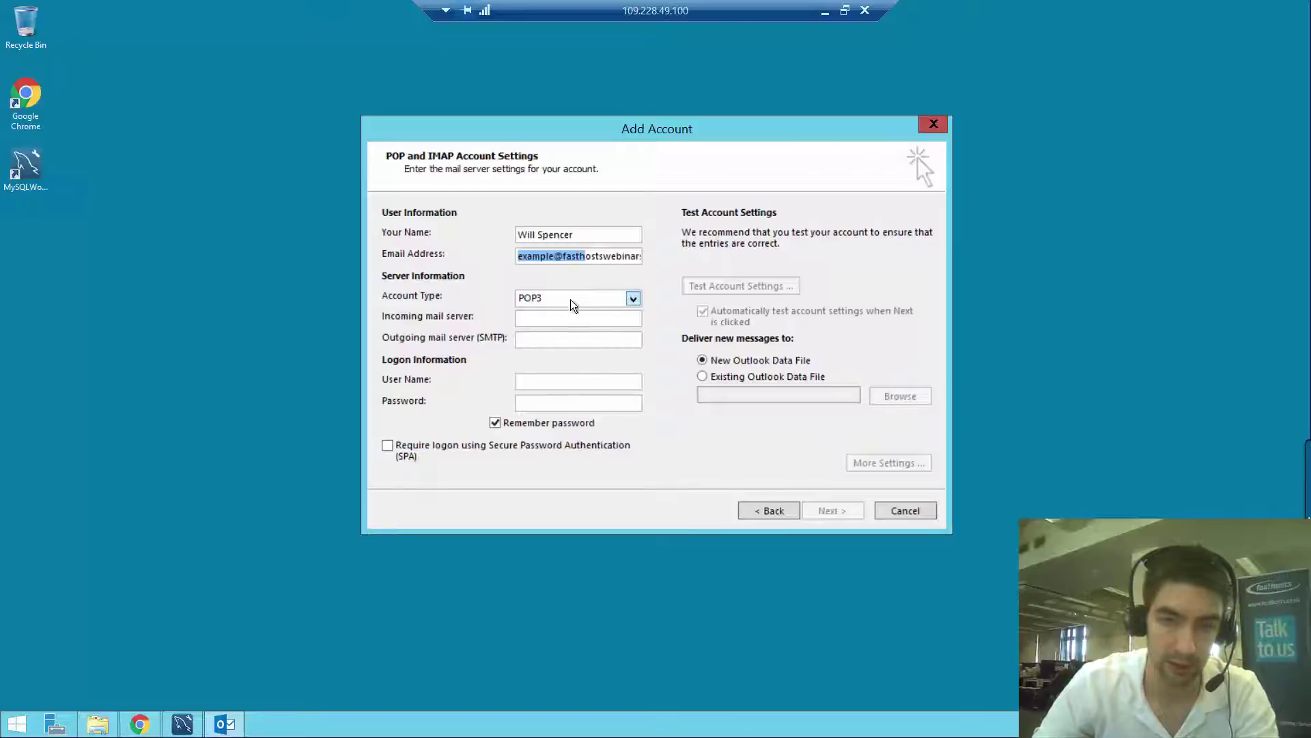
left_click(619, 297)
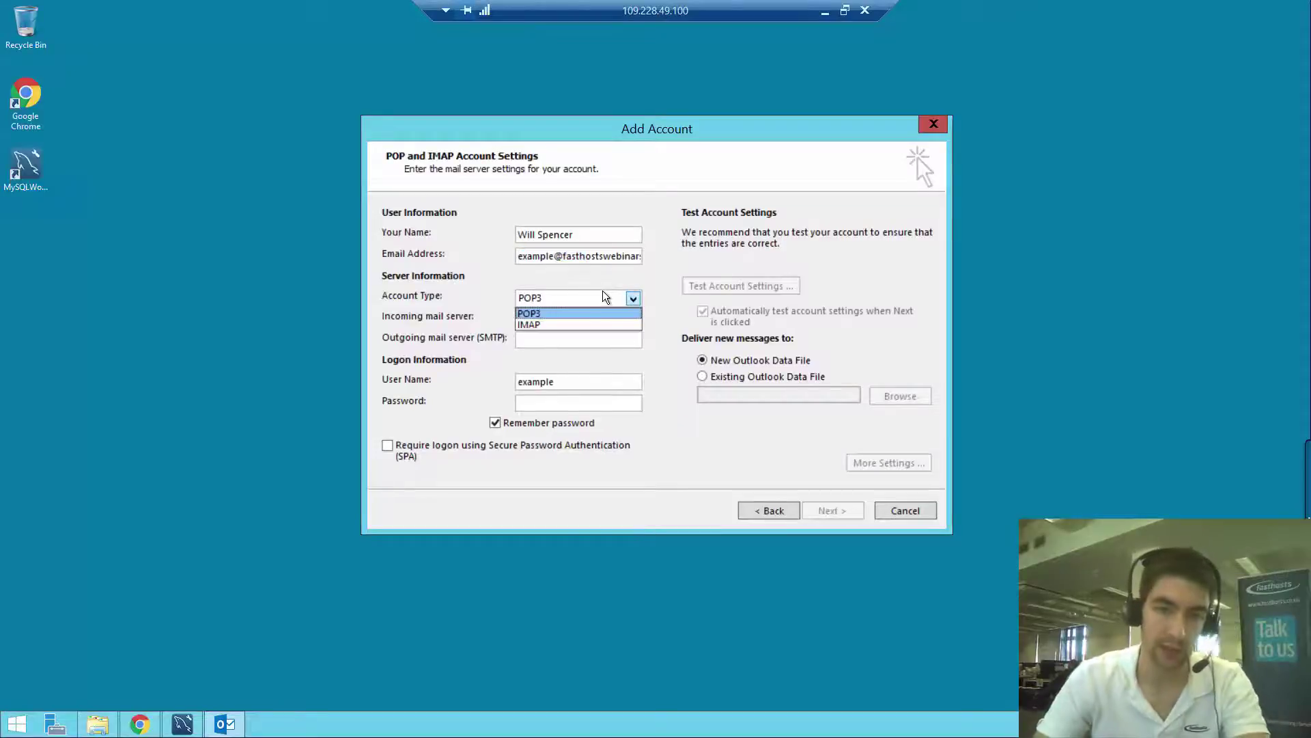
left_click(558, 324)
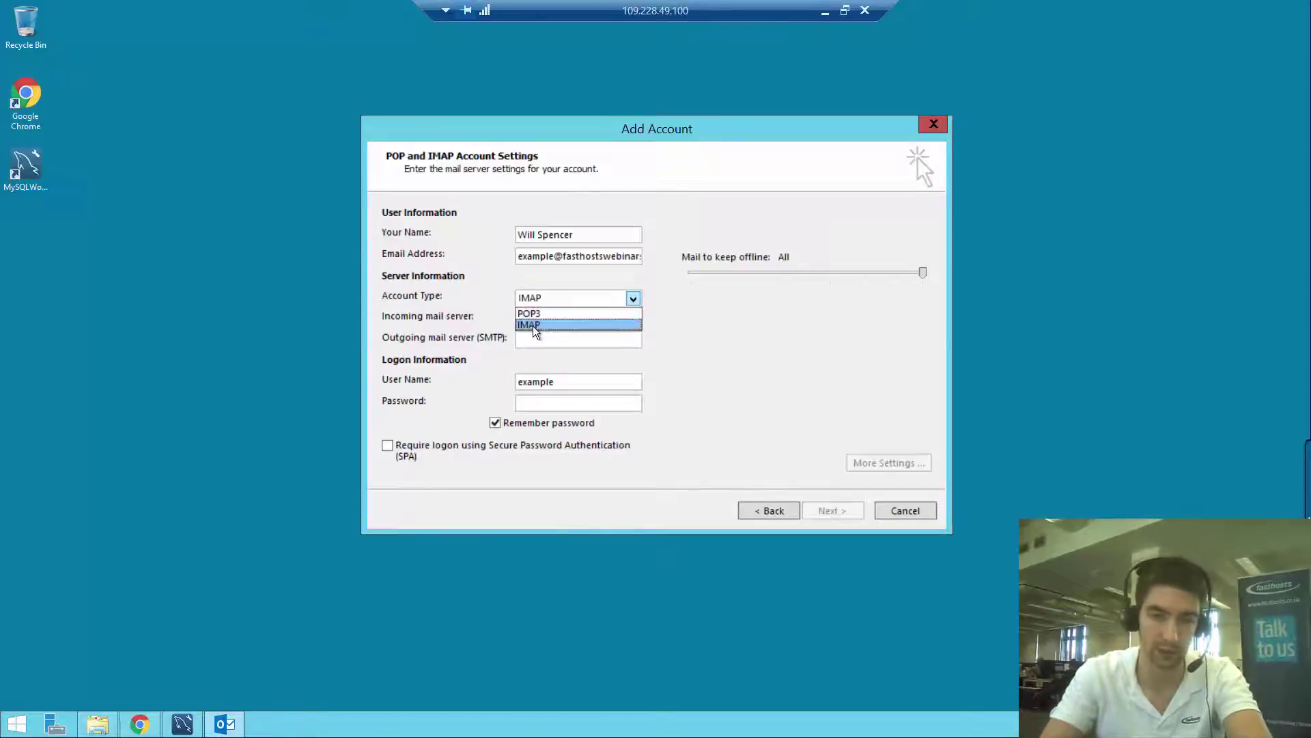
Set incoming server mail.livemail.co.uk and outgoing server smtp.livemail.co.uk
left_click(535, 325)
left_click(544, 317)
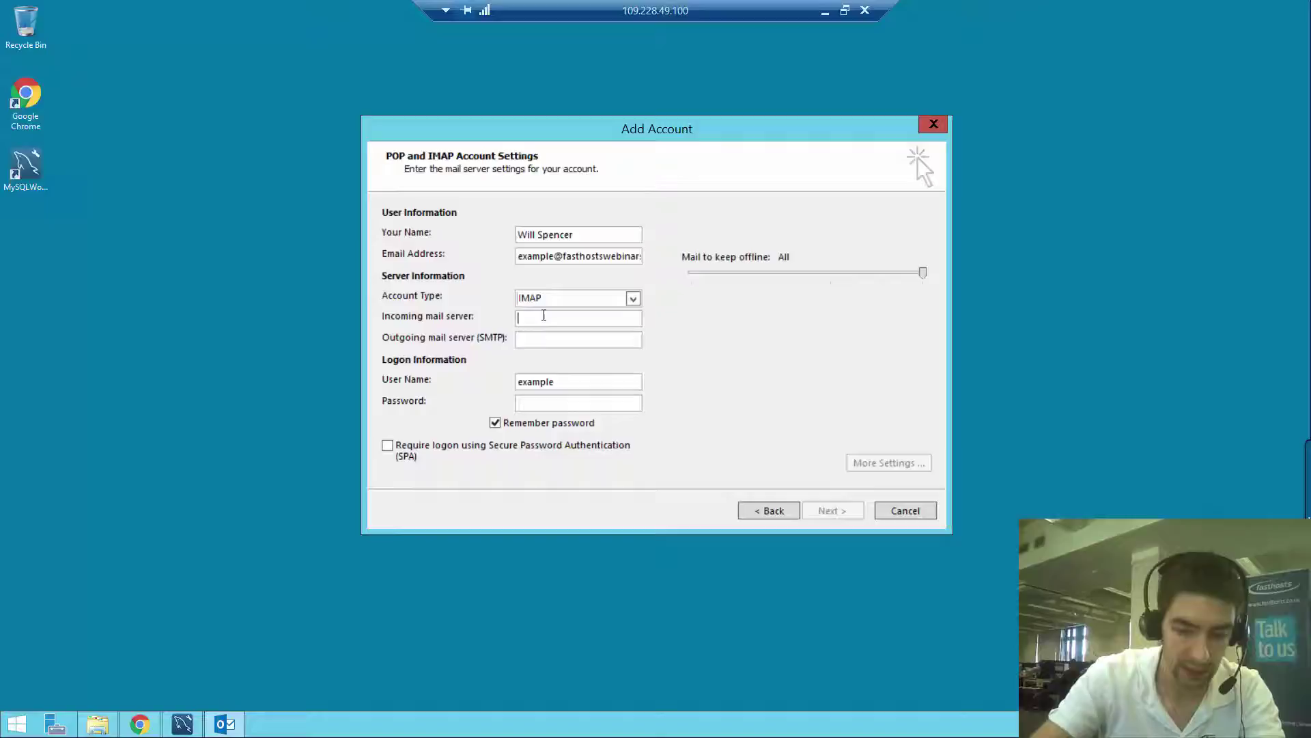
type("mail.li")
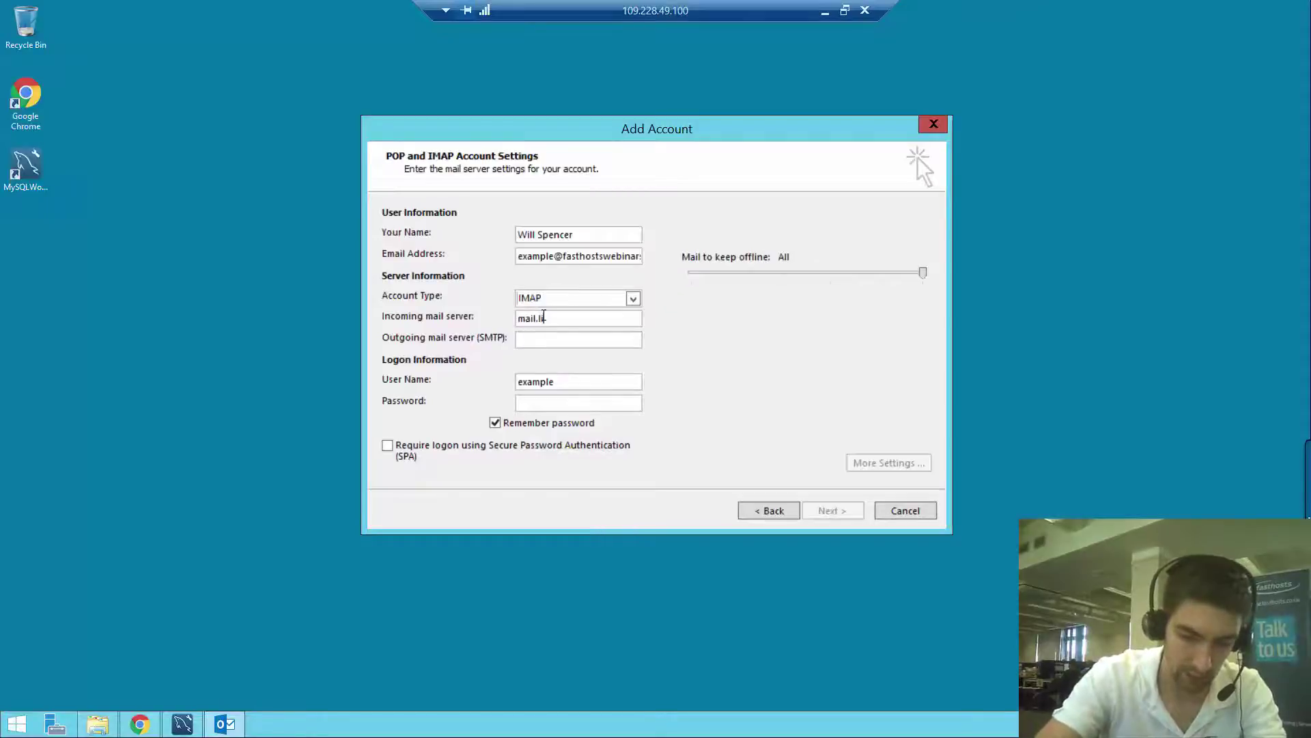
type("vemail.")
type("co.uk")
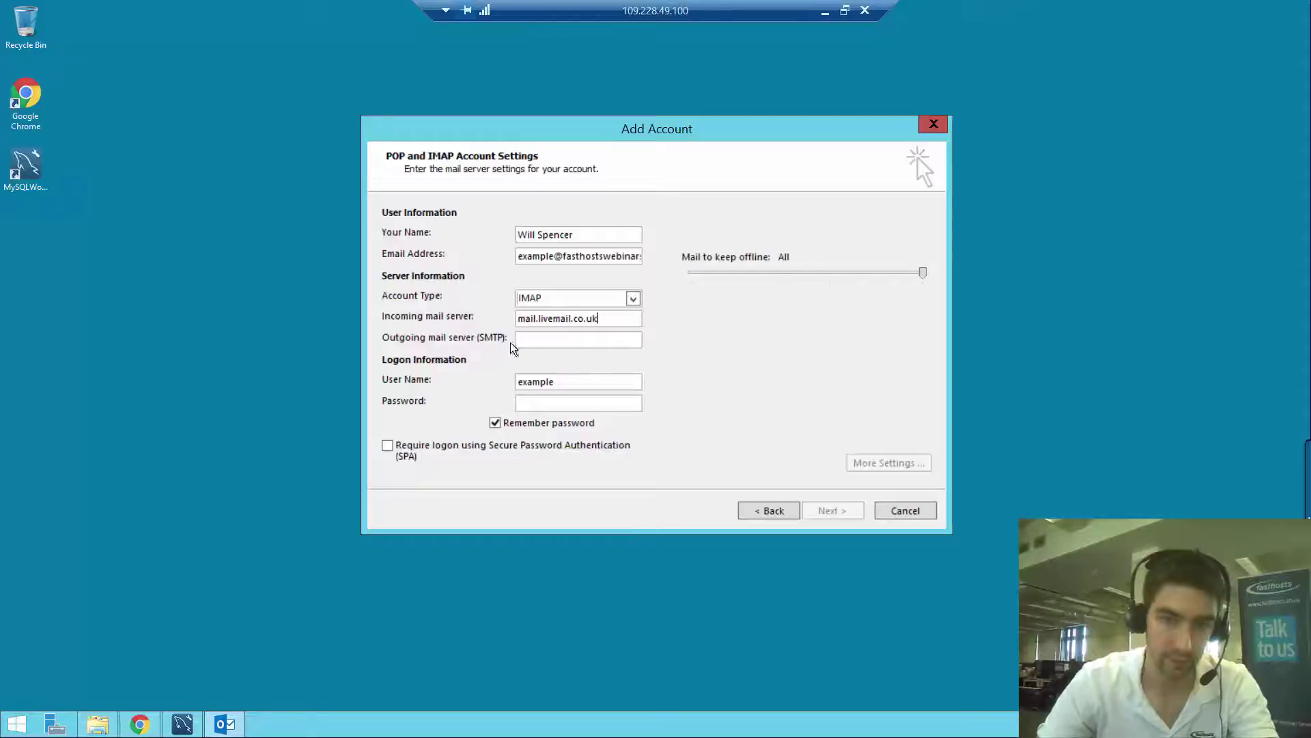
left_click(540, 338)
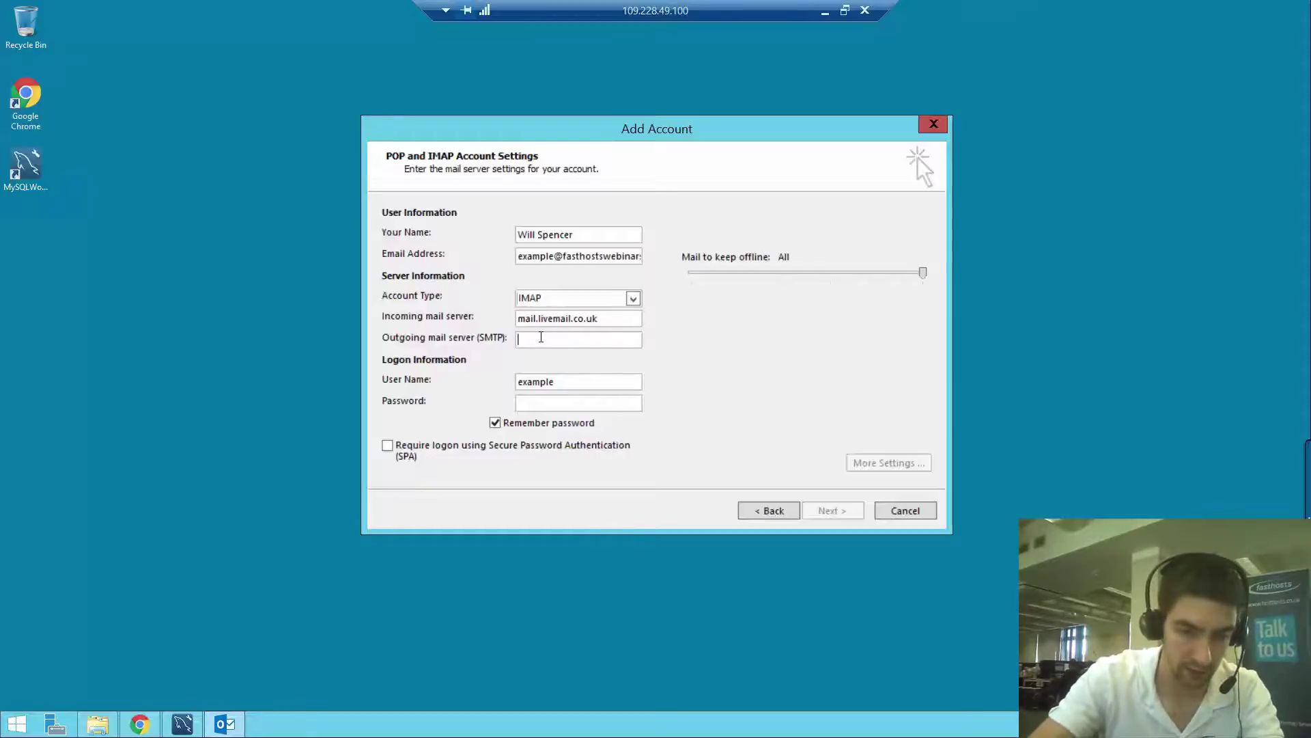
type("smtp.")
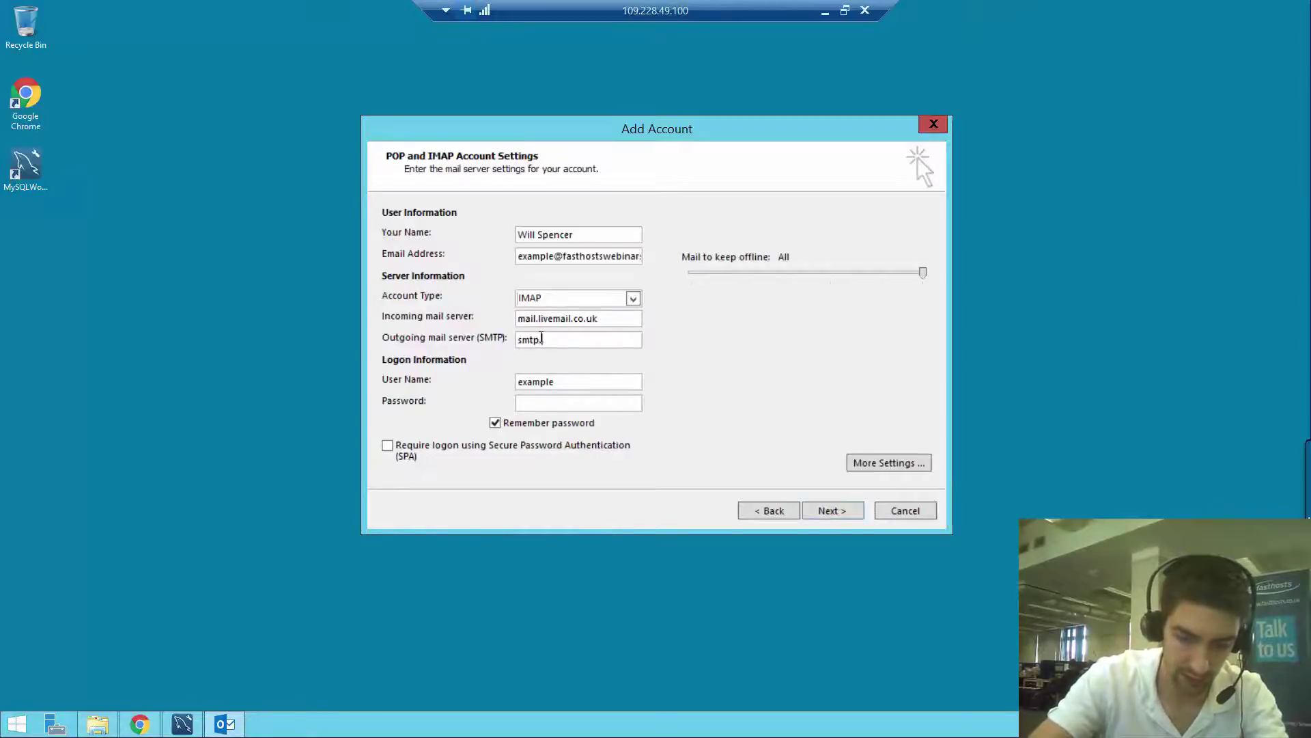
type("livemail.co.uk")
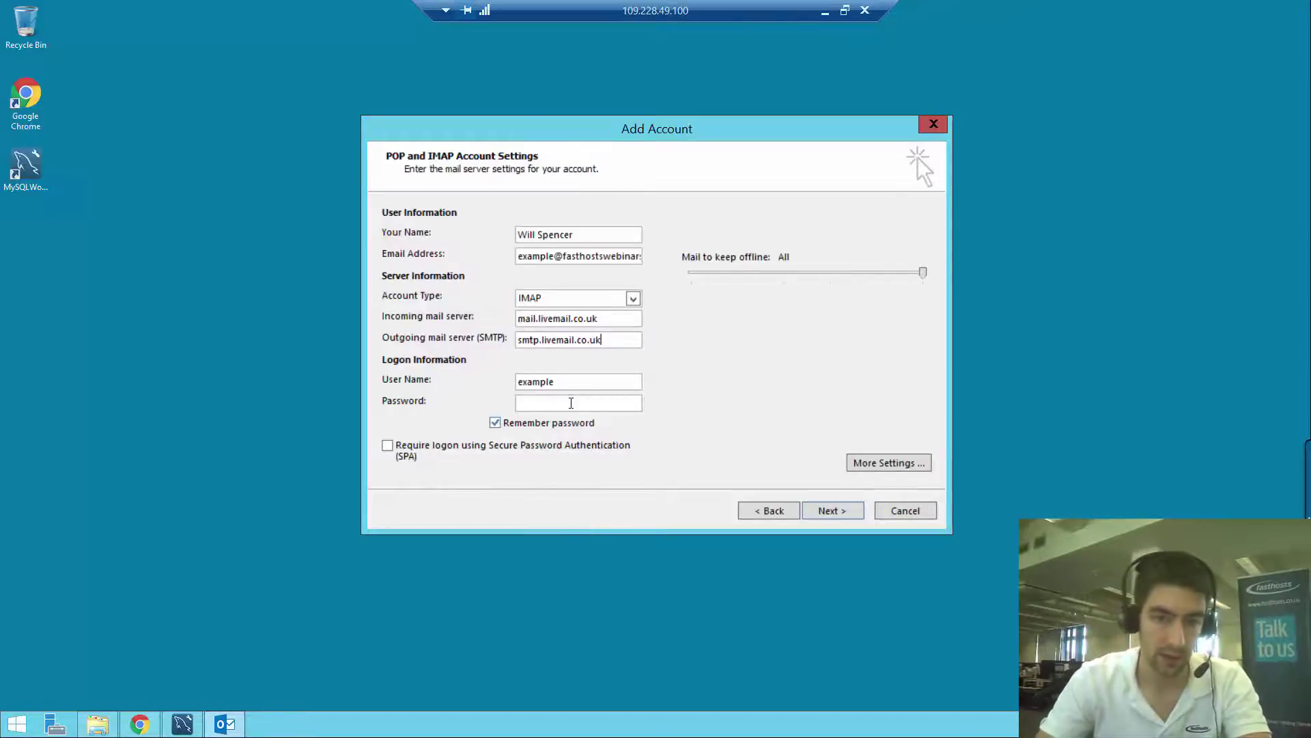
Complete the user name as the full e-mail address and enter the account password
left_click(568, 382)
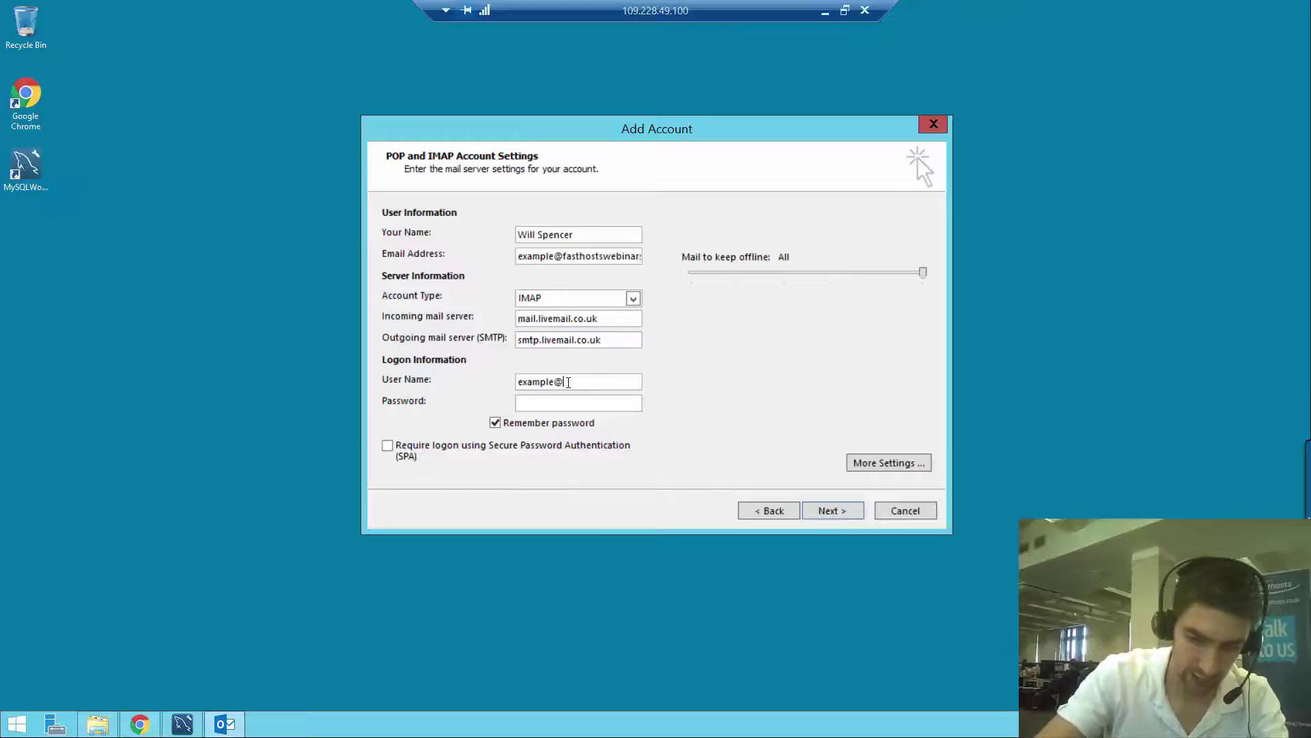
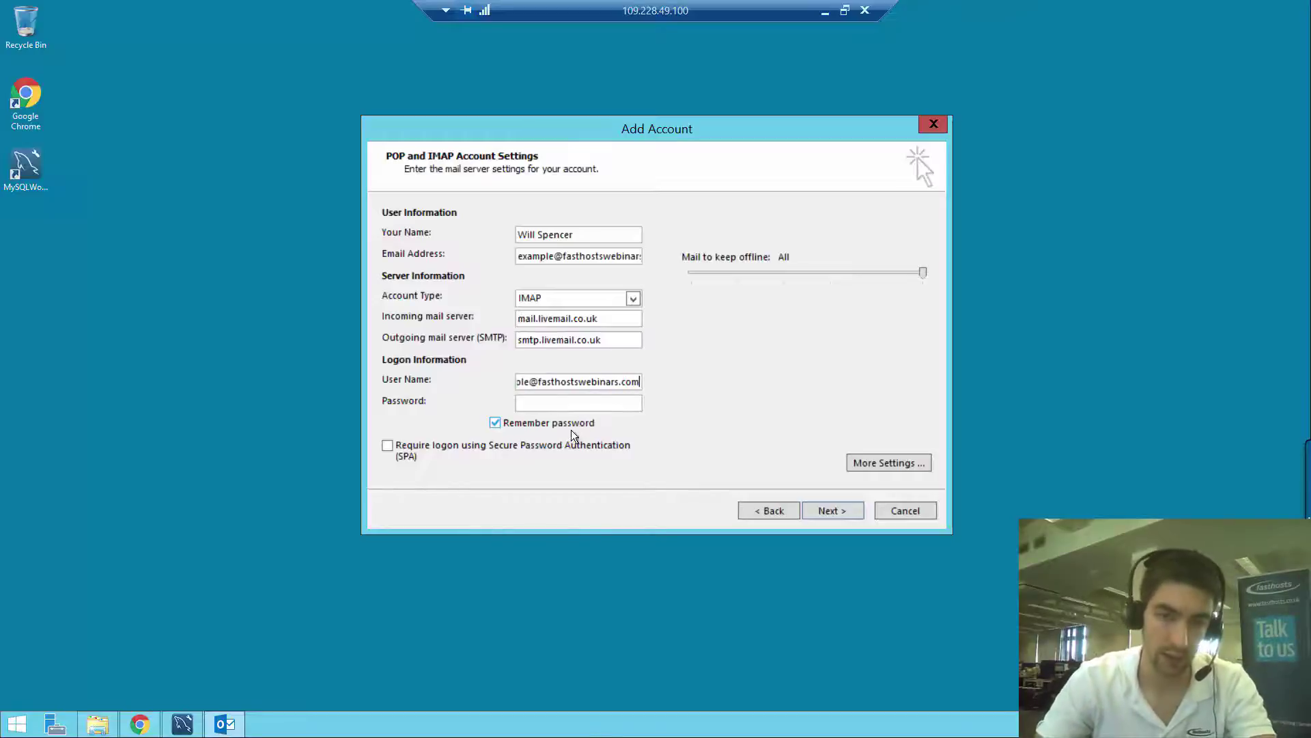
left_click(583, 404)
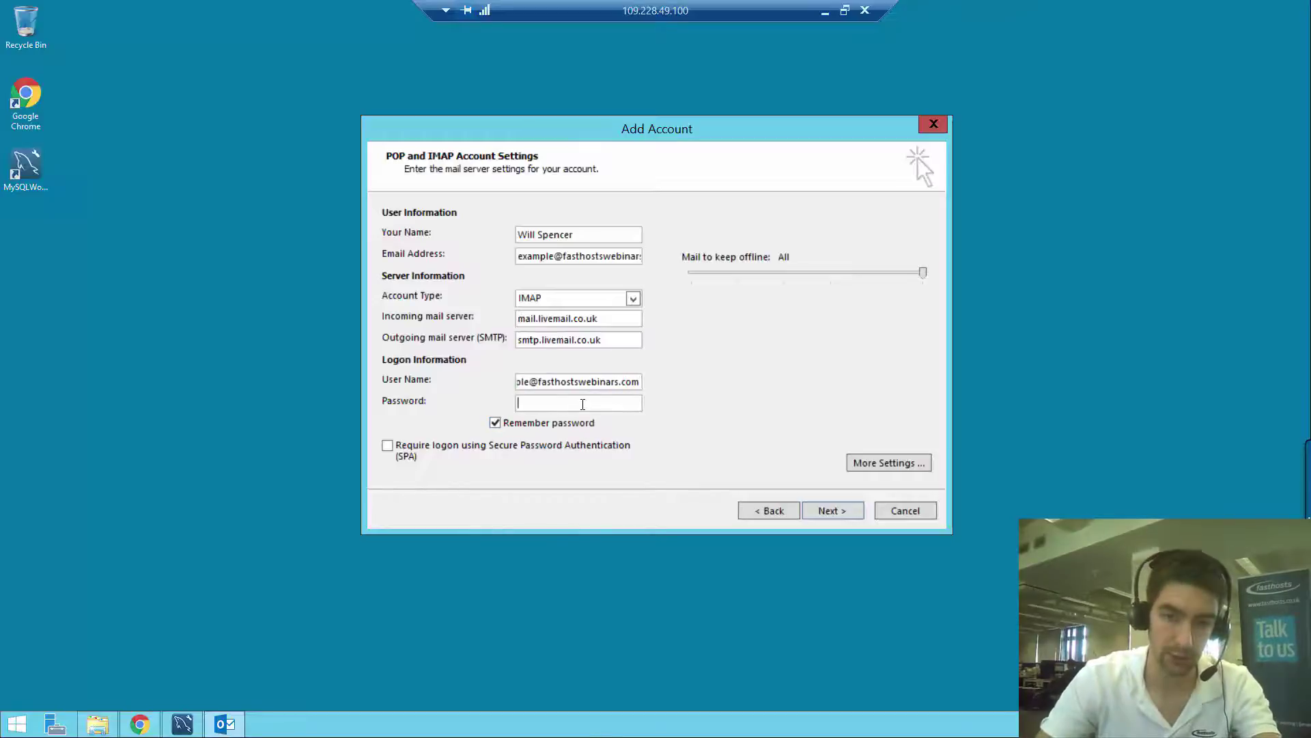
type("********")
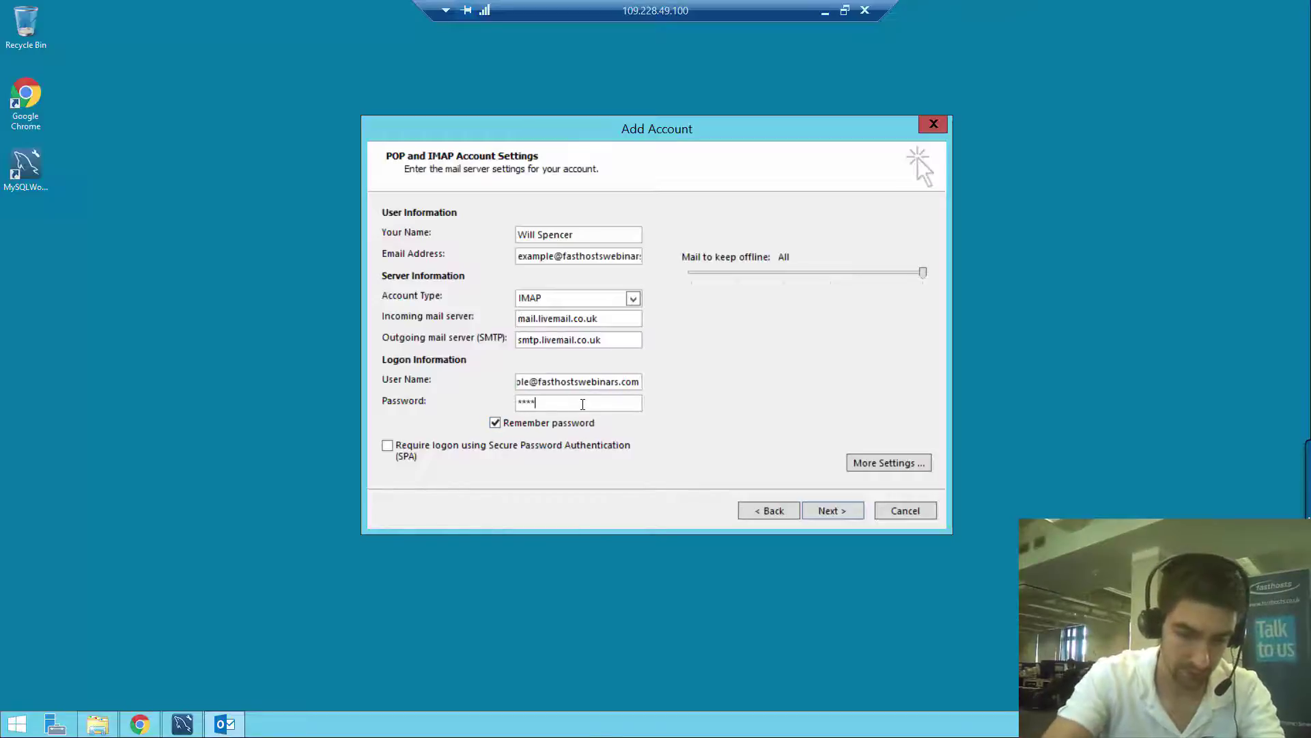
type("***")
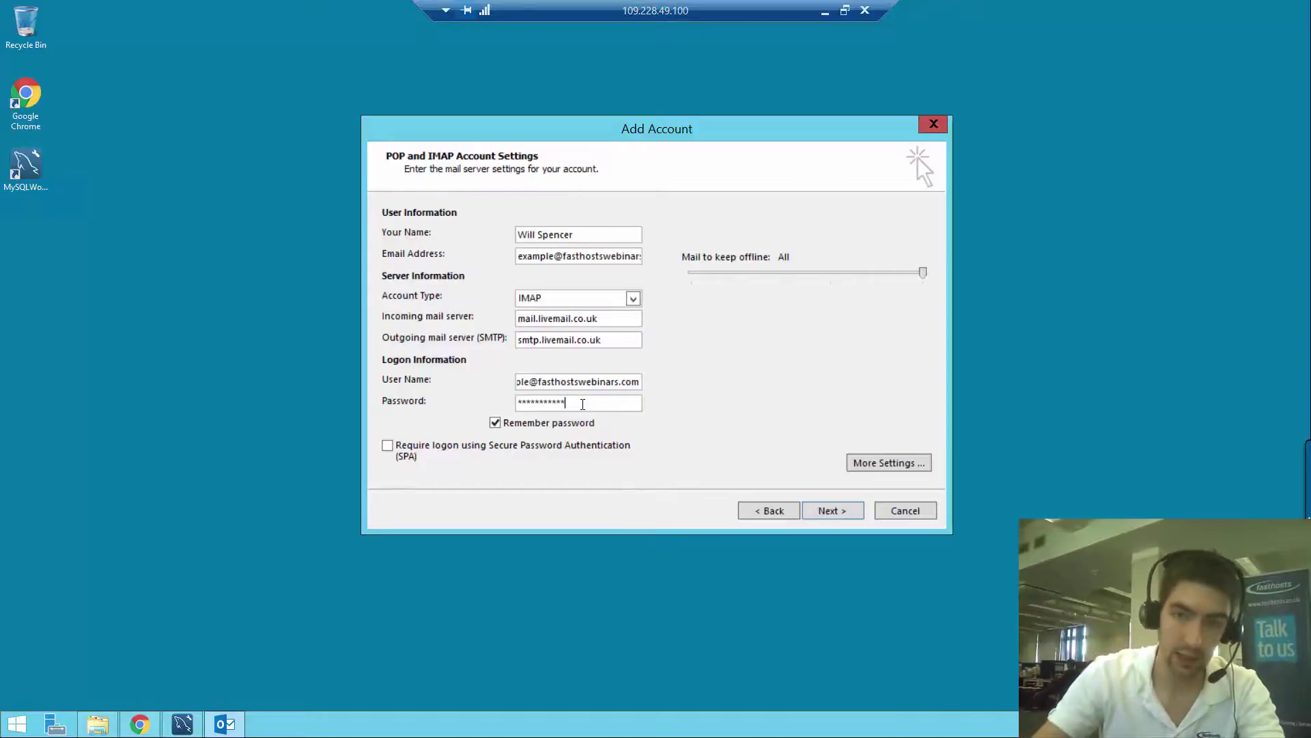
In More Settings, tick 'My outgoing server (SMTP) requires authentication'
left_click(886, 464)
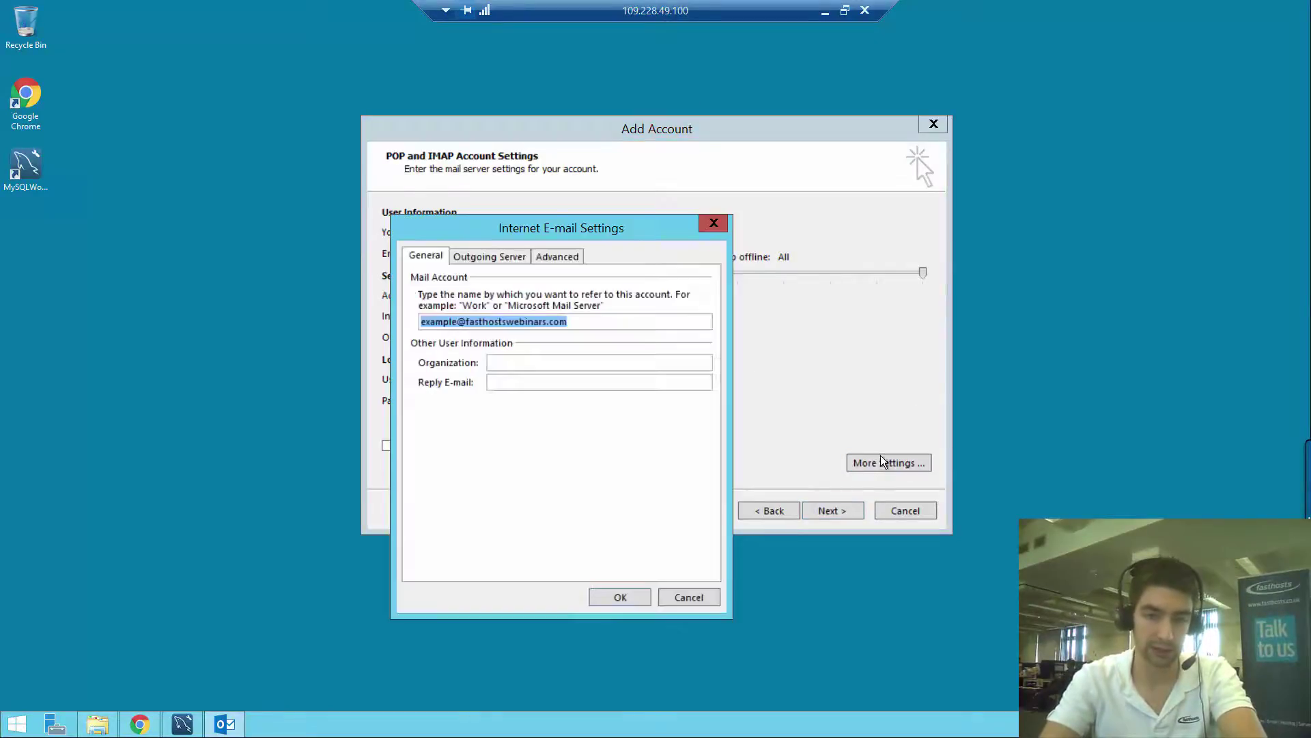
left_click(482, 257)
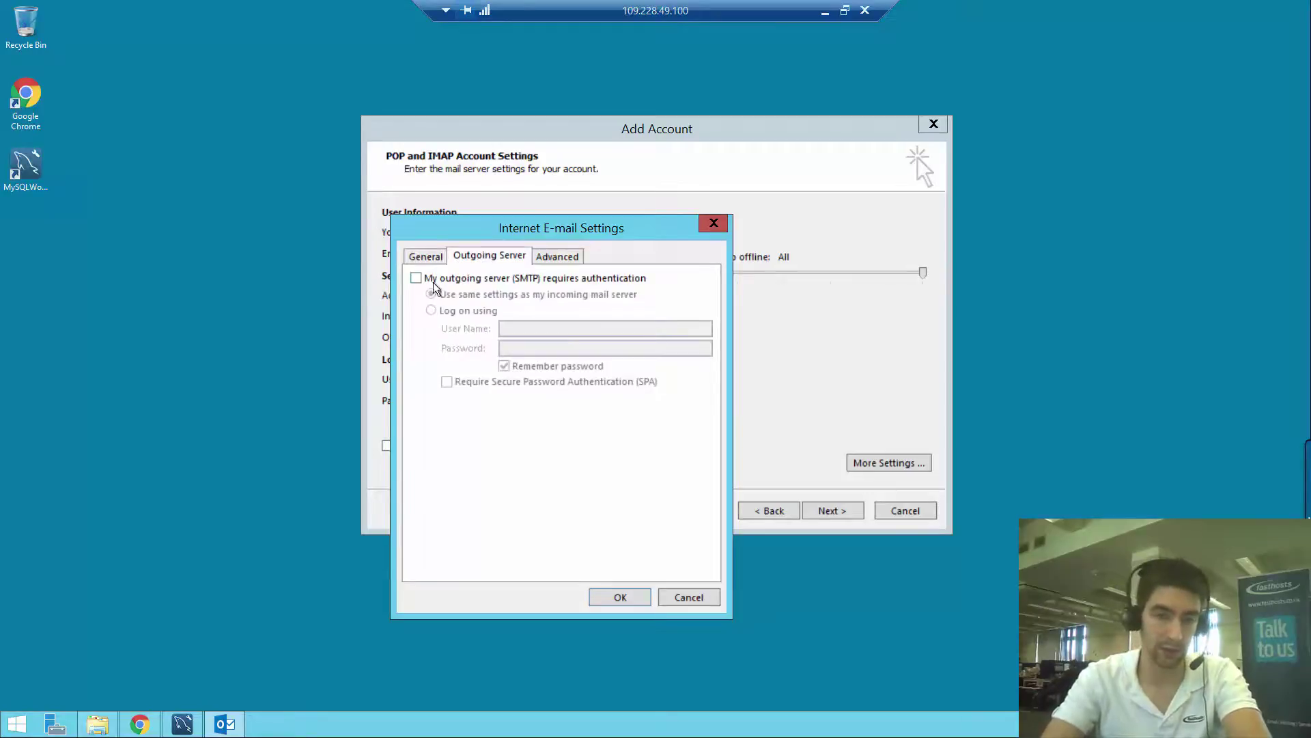
left_click(416, 279)
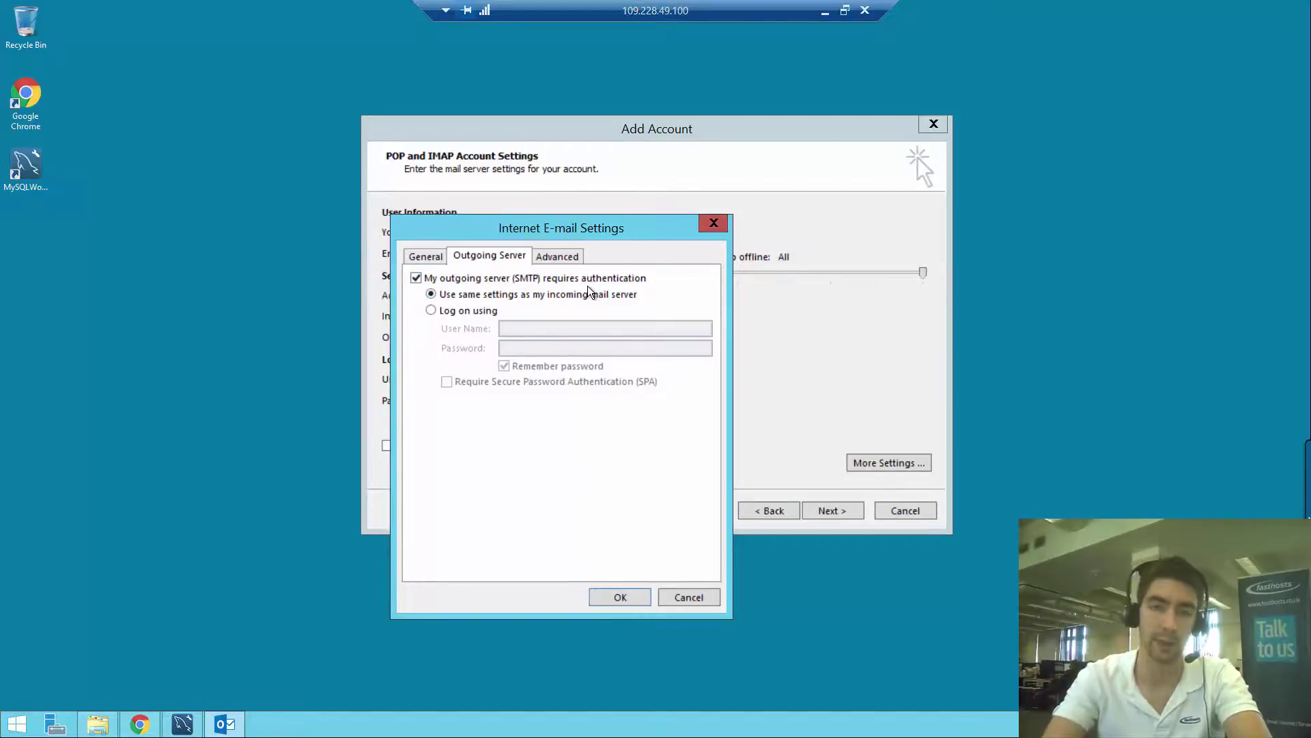
Set SSL encryption for incoming and outgoing servers, with outgoing SMTP port 465
left_click(571, 260)
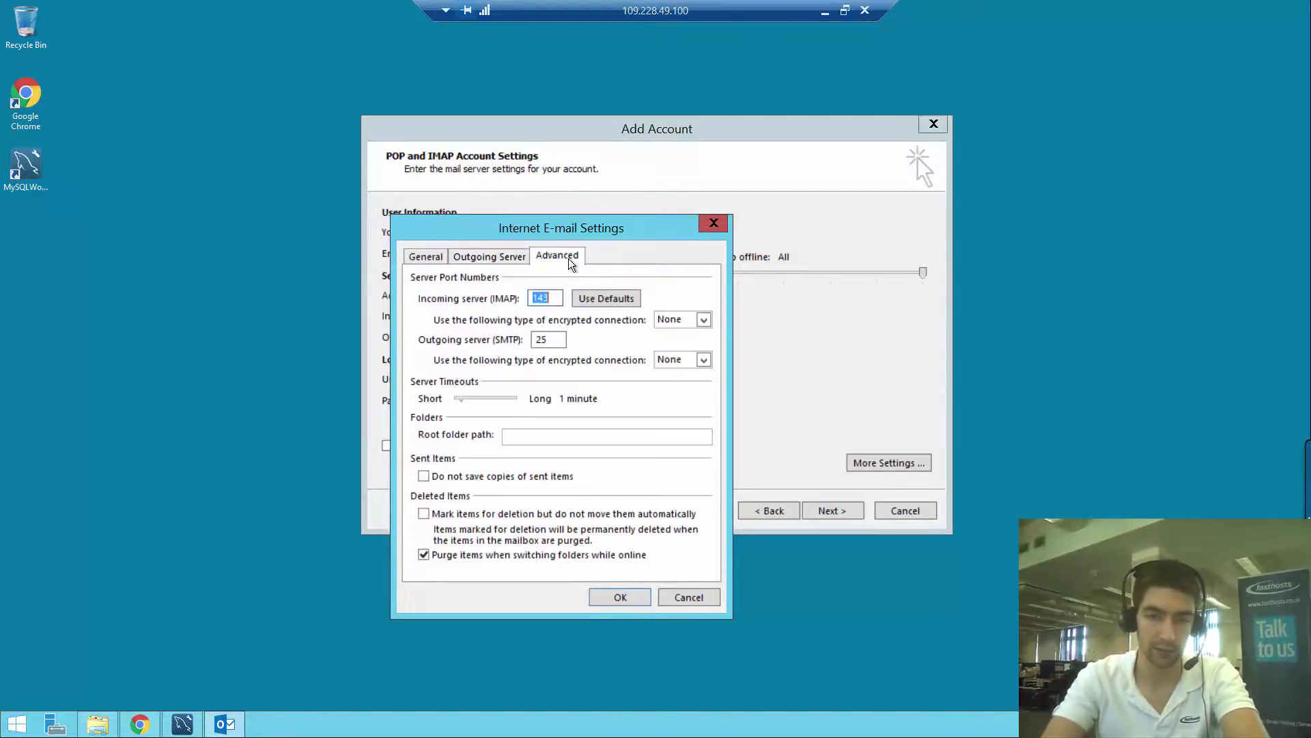
left_click(704, 319)
left_click(677, 346)
left_click(679, 360)
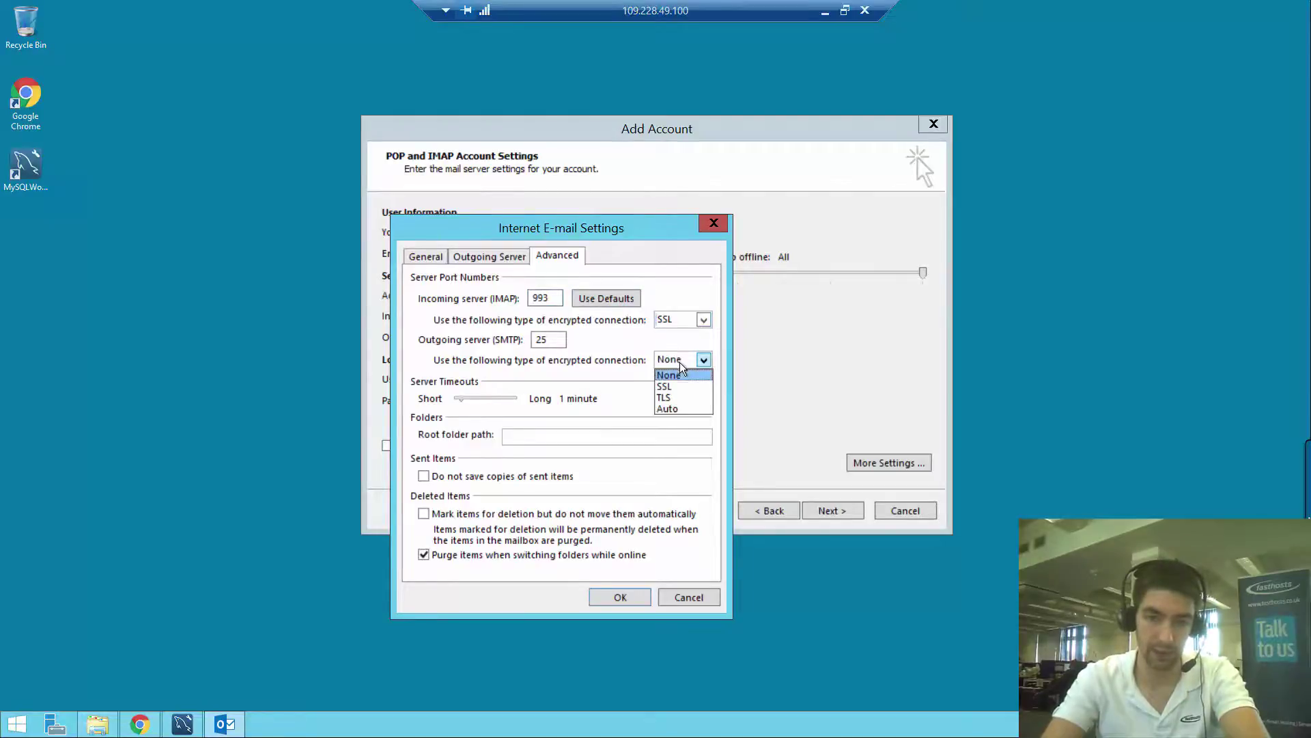
left_click(678, 387)
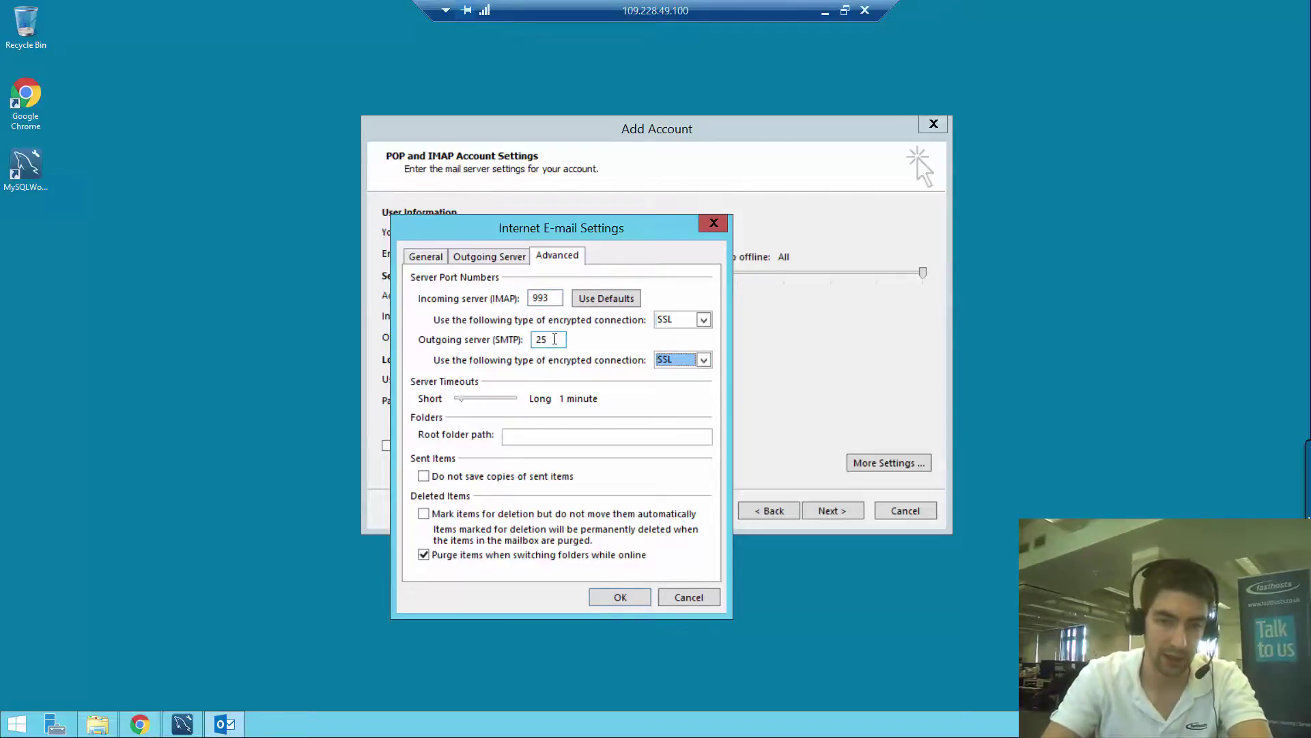
double_click(554, 339)
type("46")
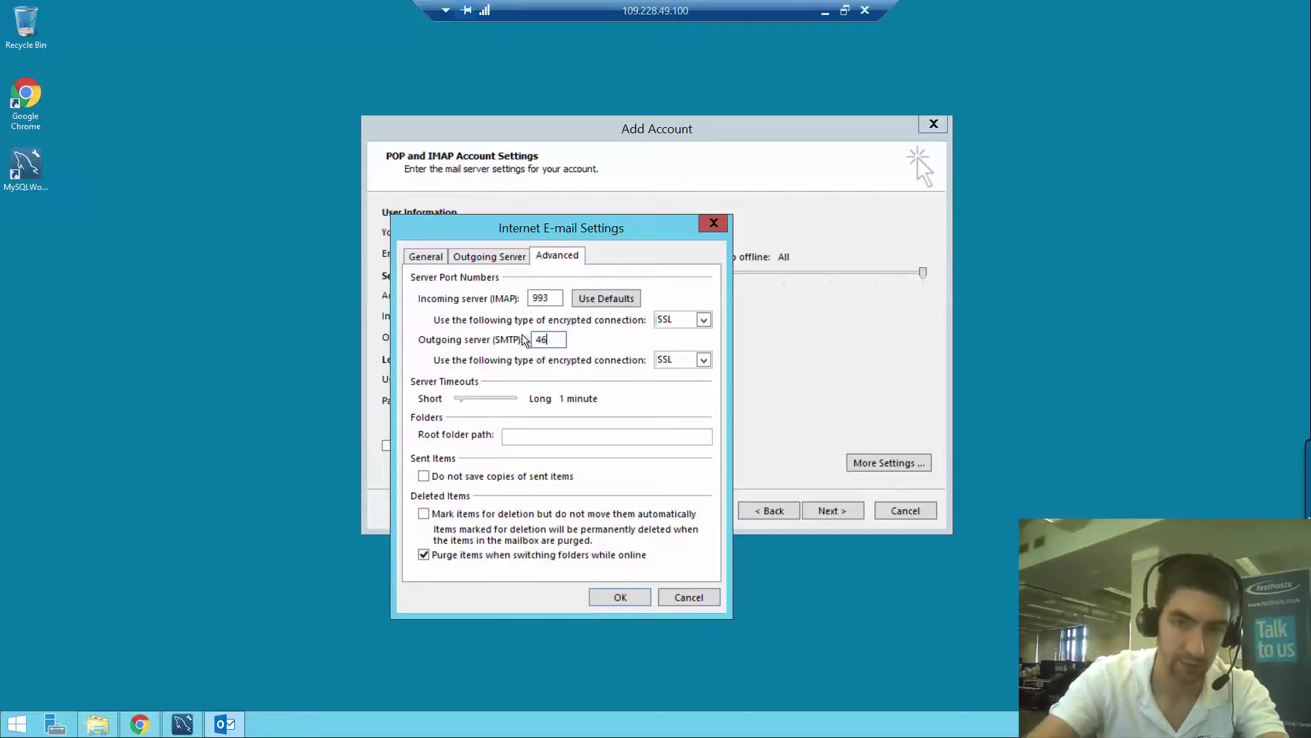
type("5")
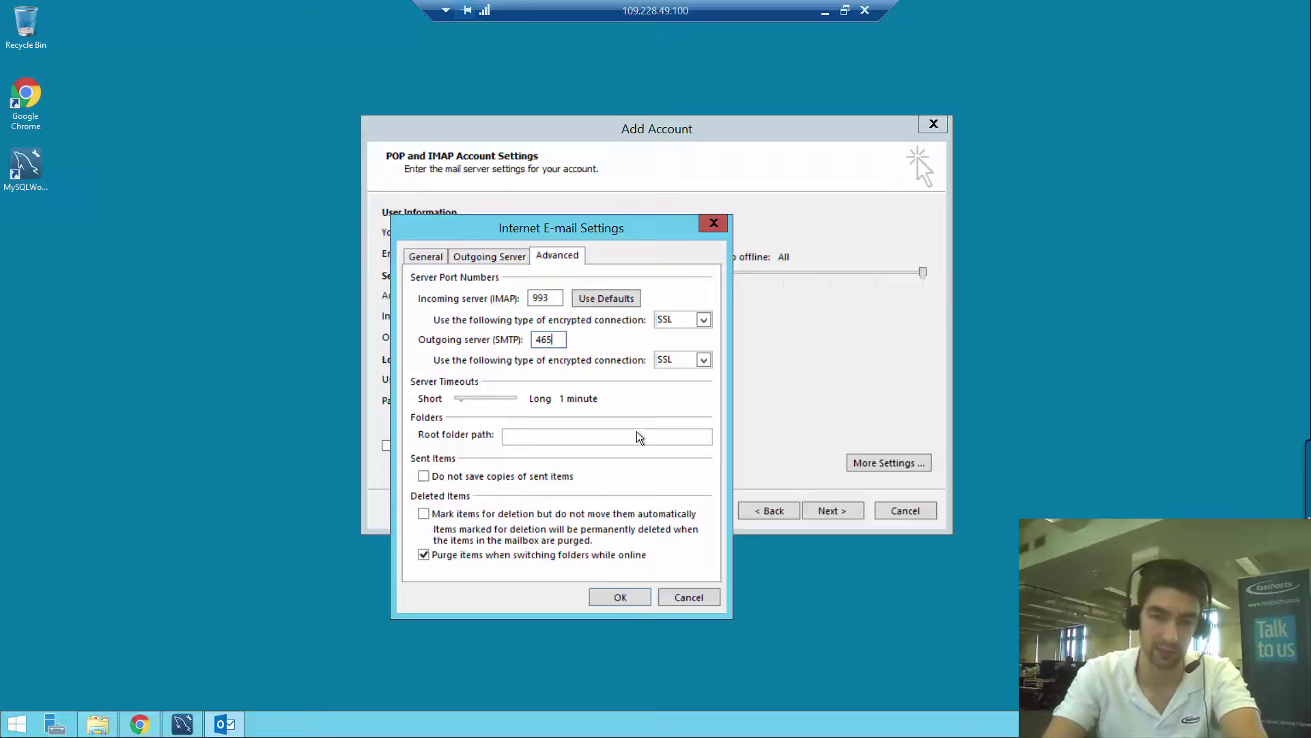
Confirm the extra settings, pass the account test and finish adding the account
left_click(614, 593)
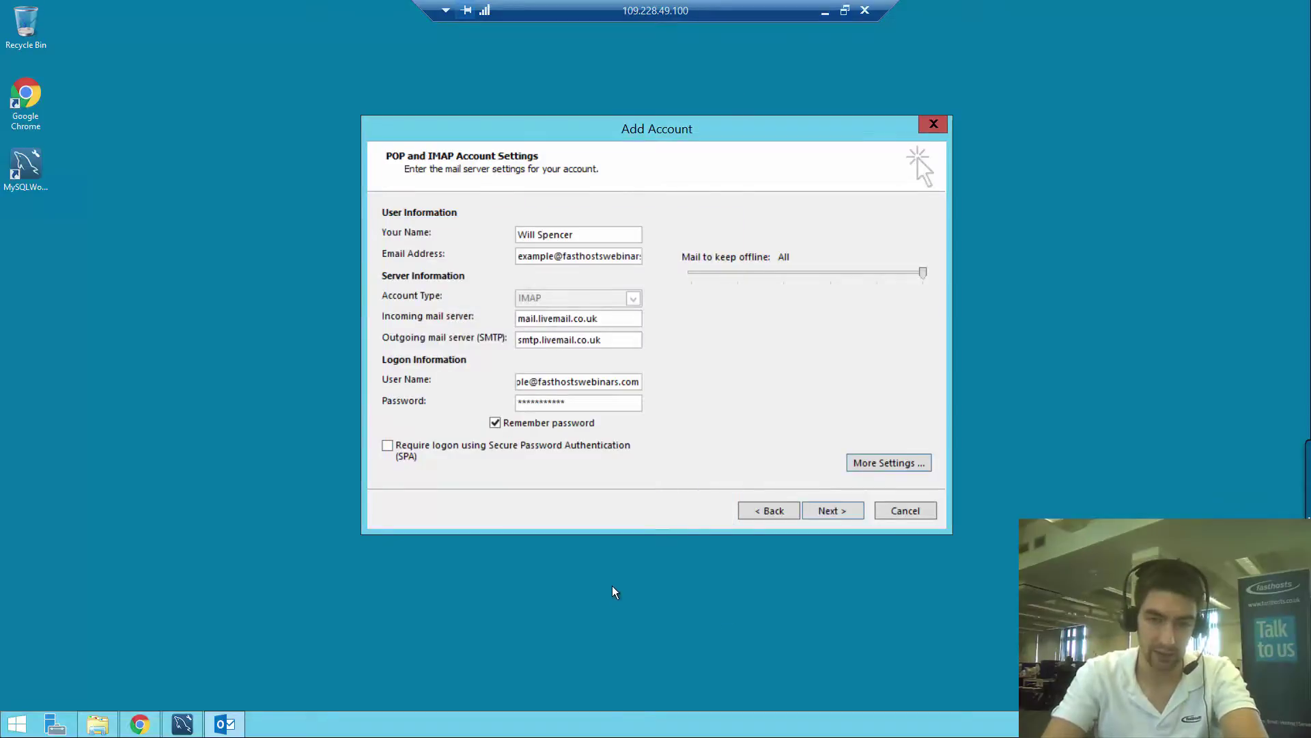
left_click(832, 514)
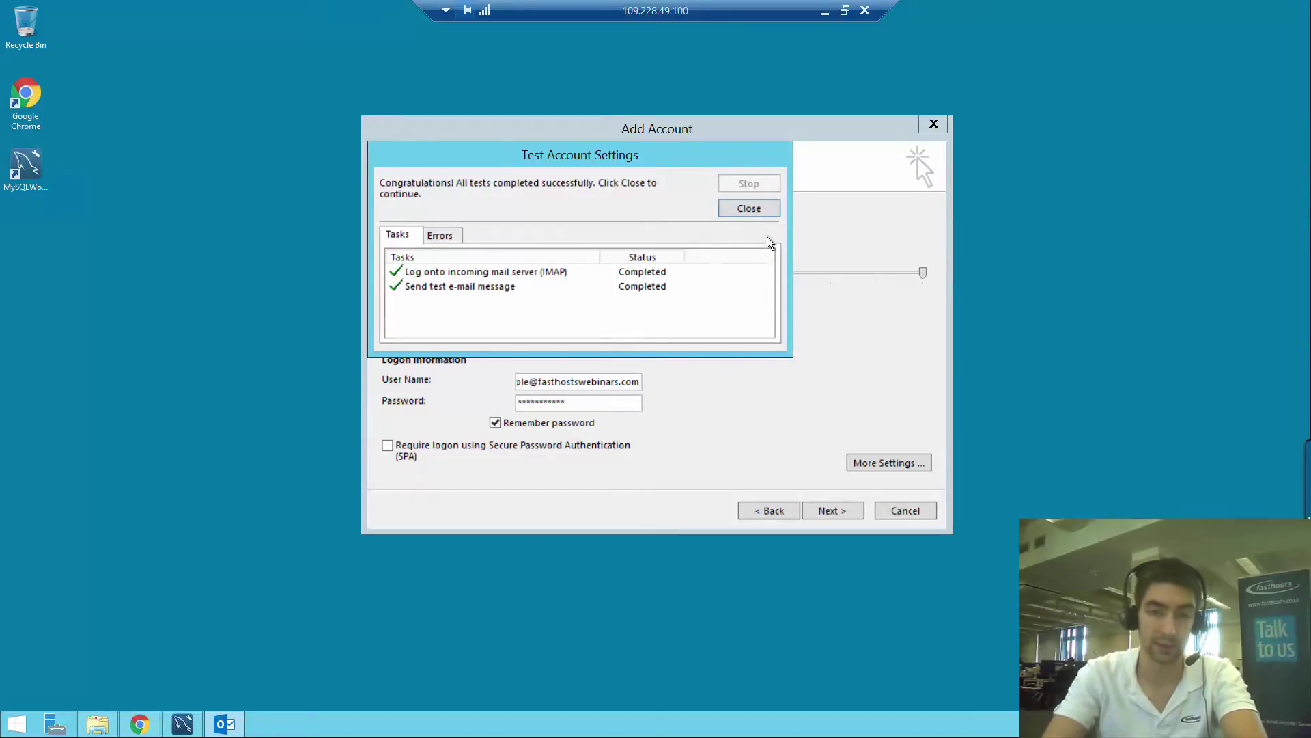
left_click(755, 208)
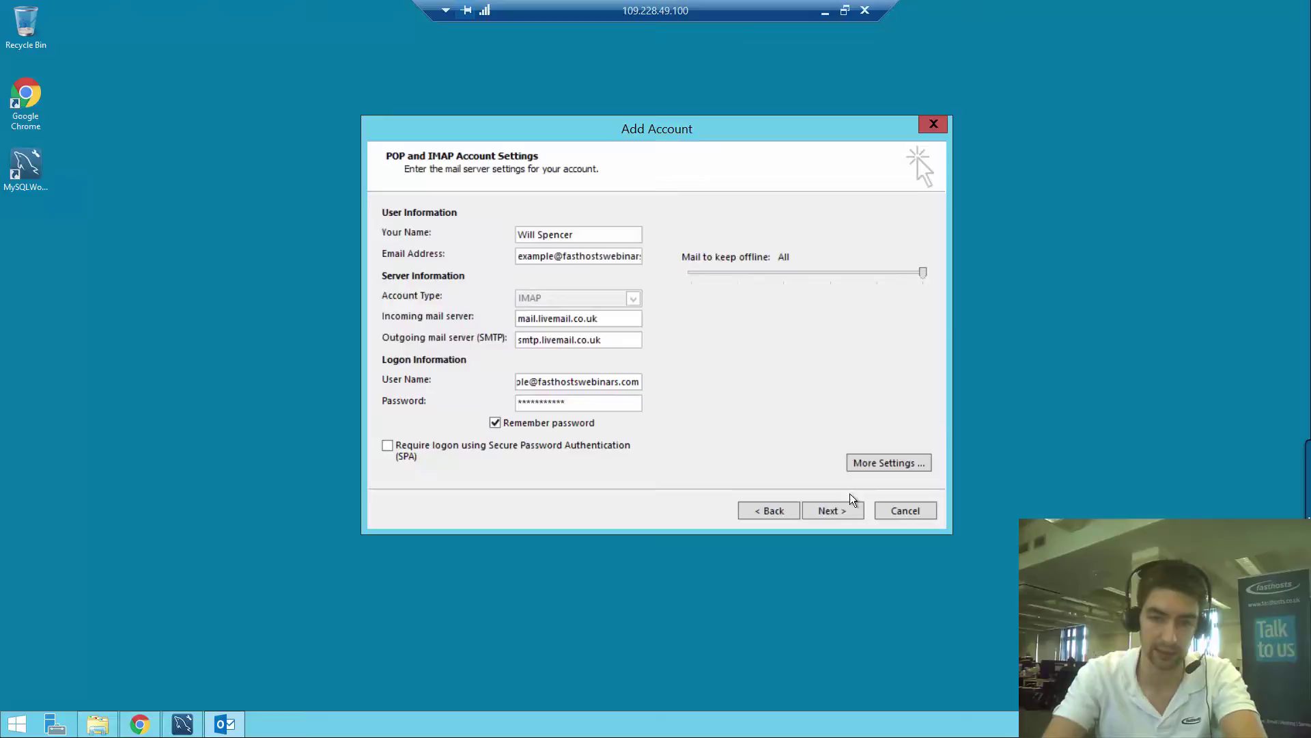
left_click(840, 510)
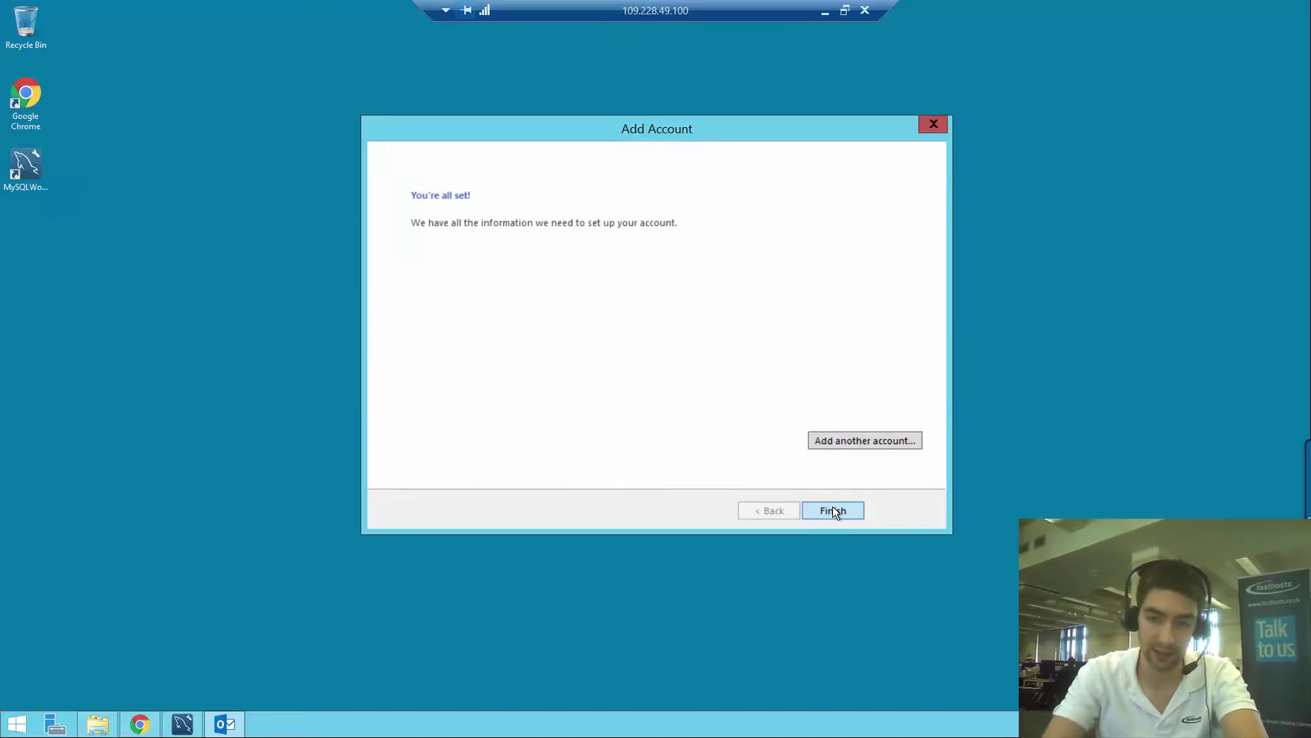
left_click(834, 511)
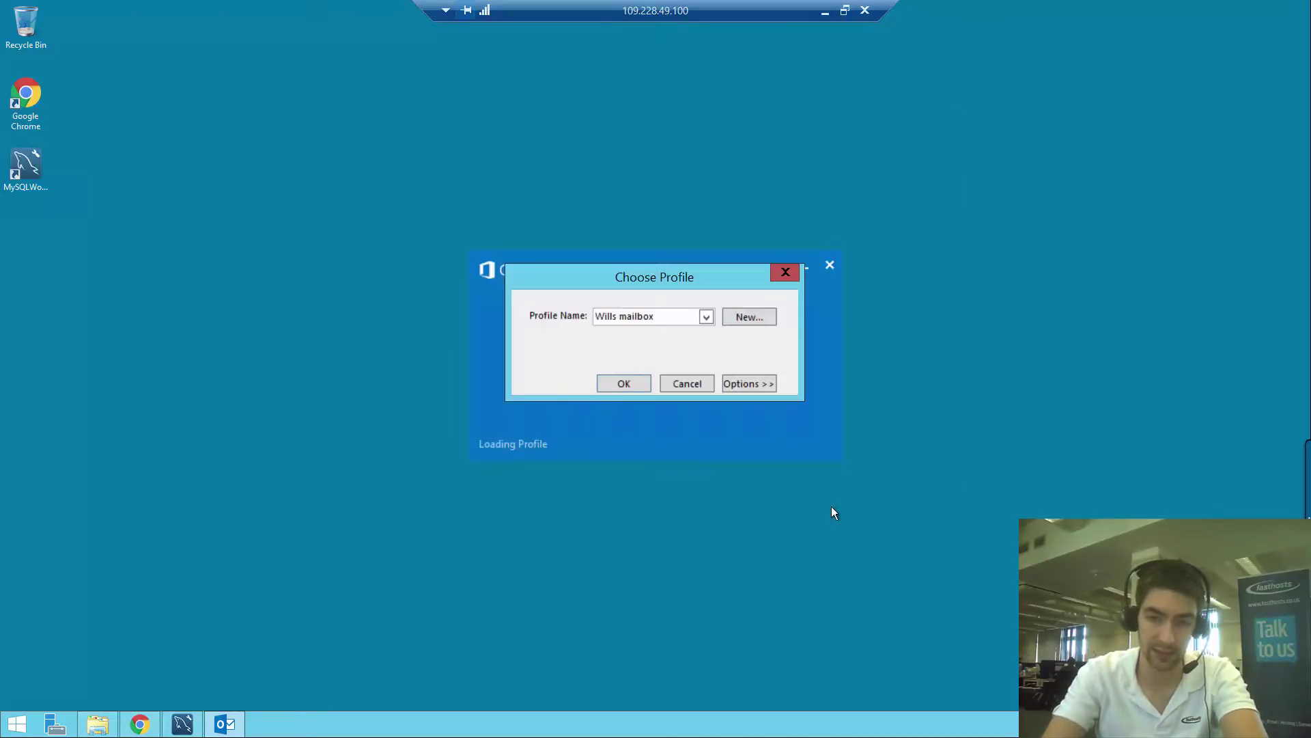
Pick the new mailbox profile in Choose Profile and open Outlook with it
left_click(707, 317)
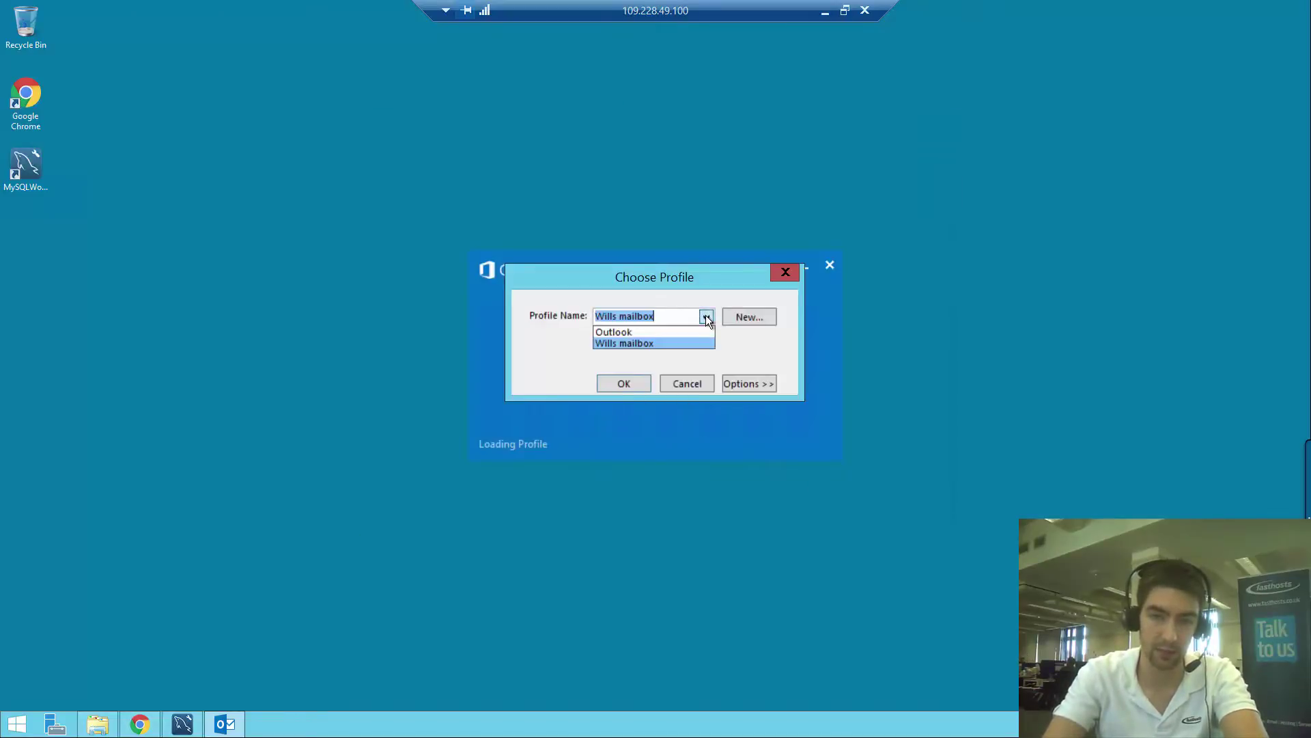
left_click(625, 343)
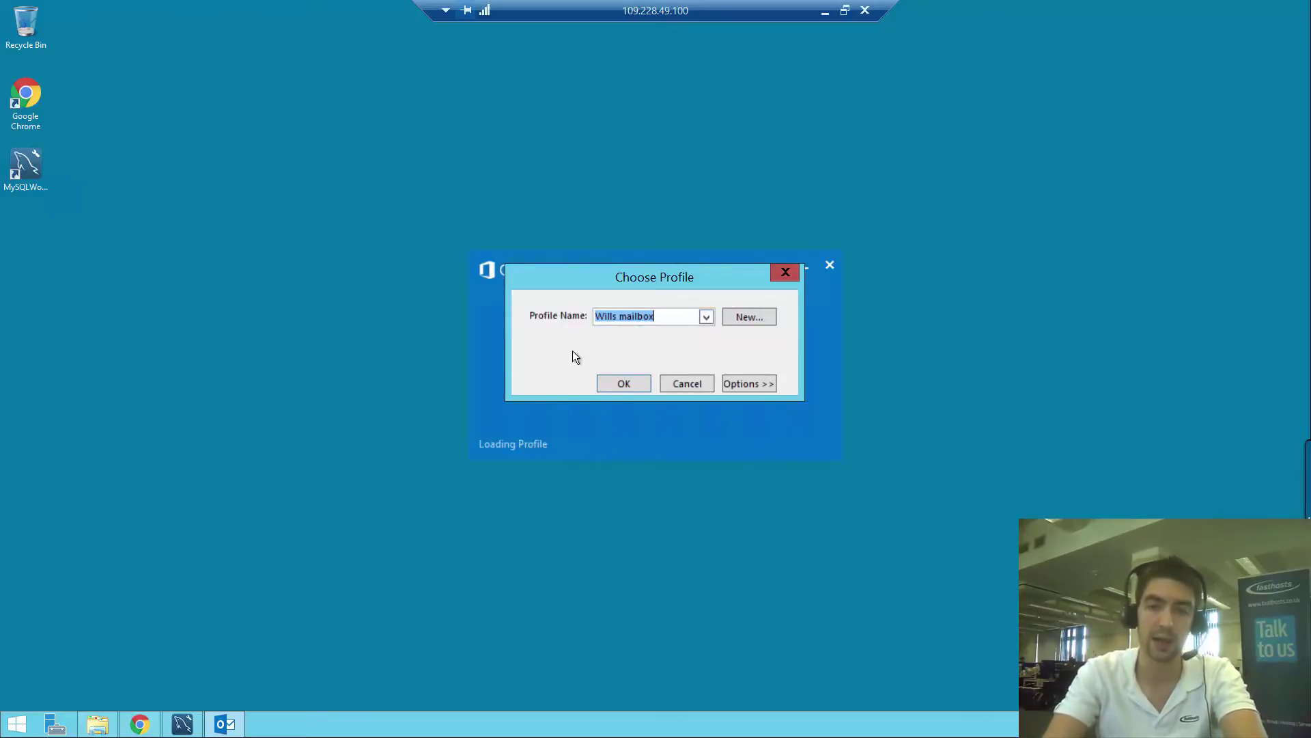
left_click(628, 382)
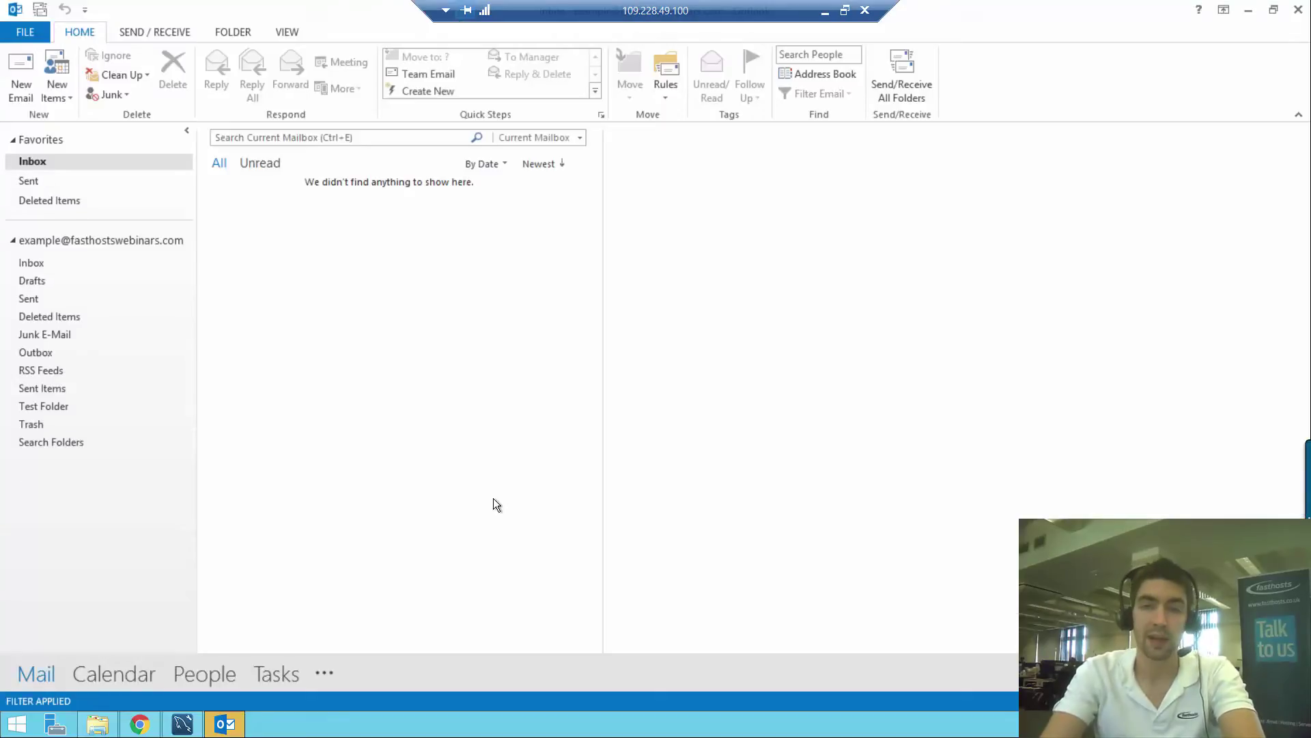